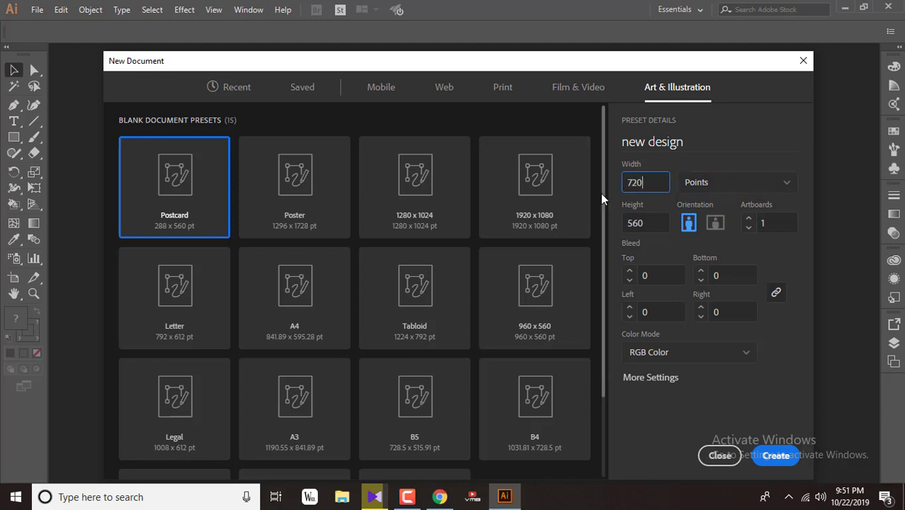
Create the new document at 720 × 550 points in RGB colour mode
key(Tab)
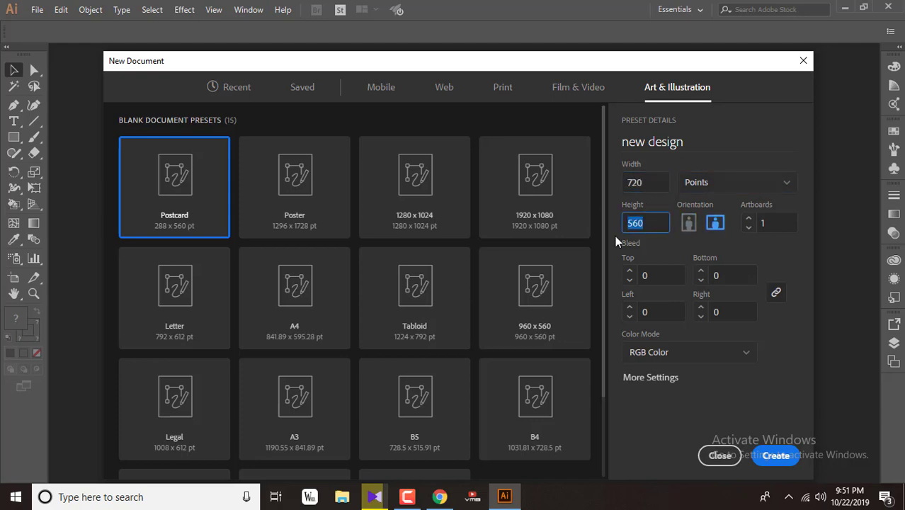
click(664, 351)
click(668, 377)
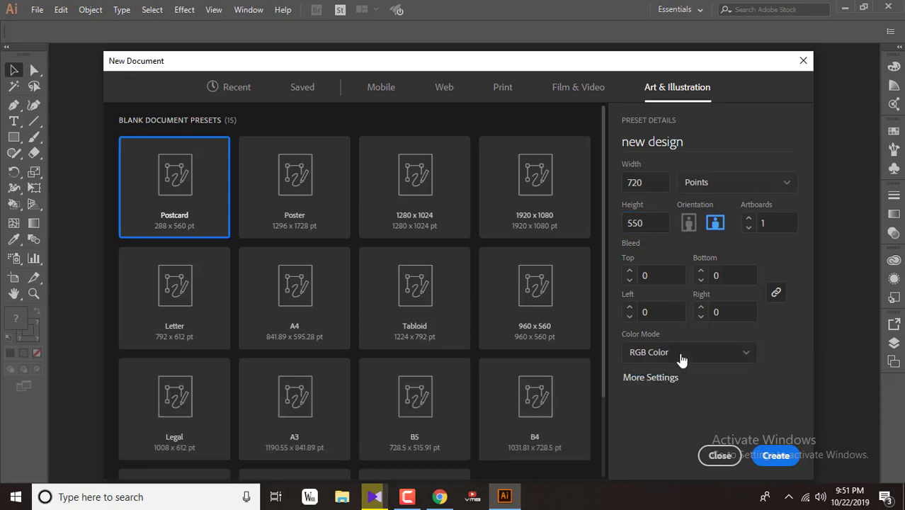
click(774, 454)
Draw a six-sided polygon with a 240 pt radius and move it down so it lies fully on the artboard
drag(14, 136, 71, 186)
click(432, 217)
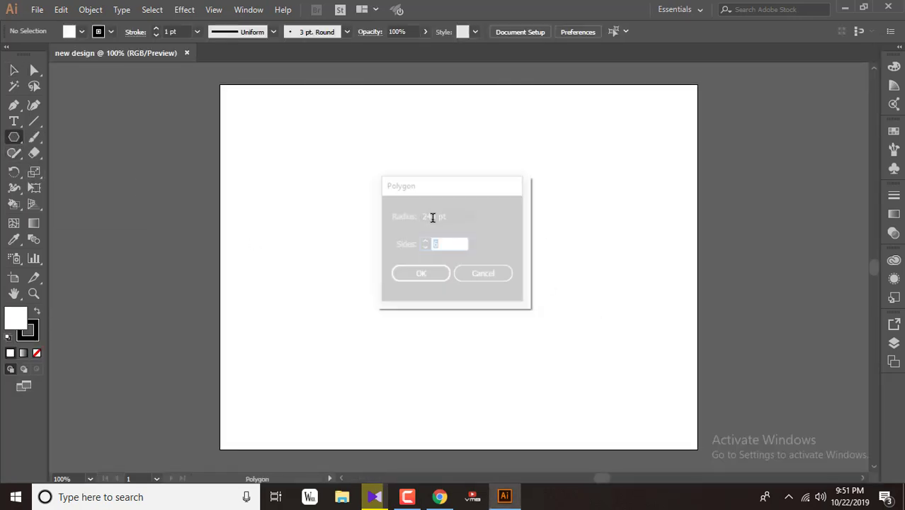
drag(438, 216, 386, 221)
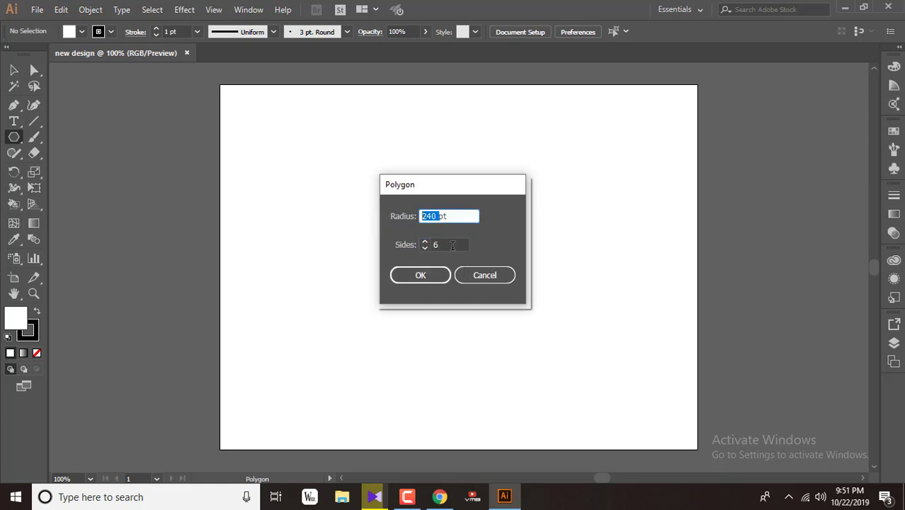
click(450, 245)
click(428, 280)
key(v)
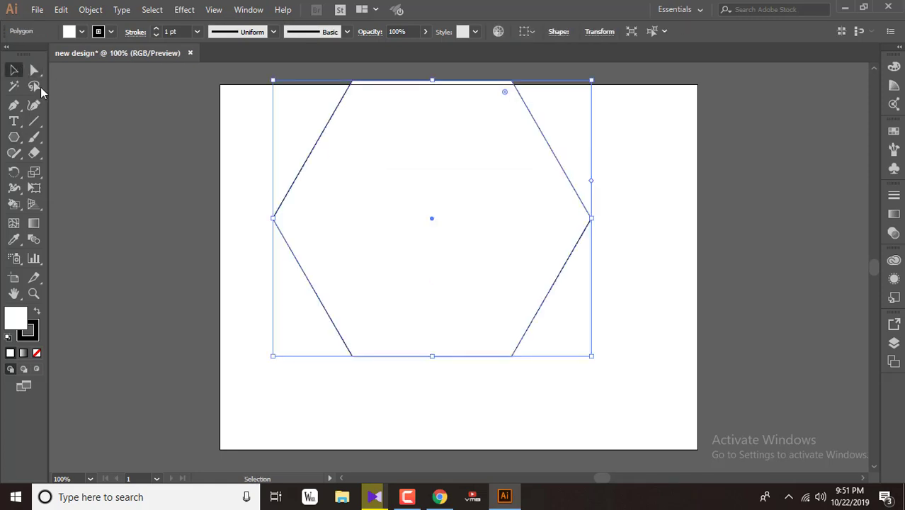
drag(520, 163, 515, 201)
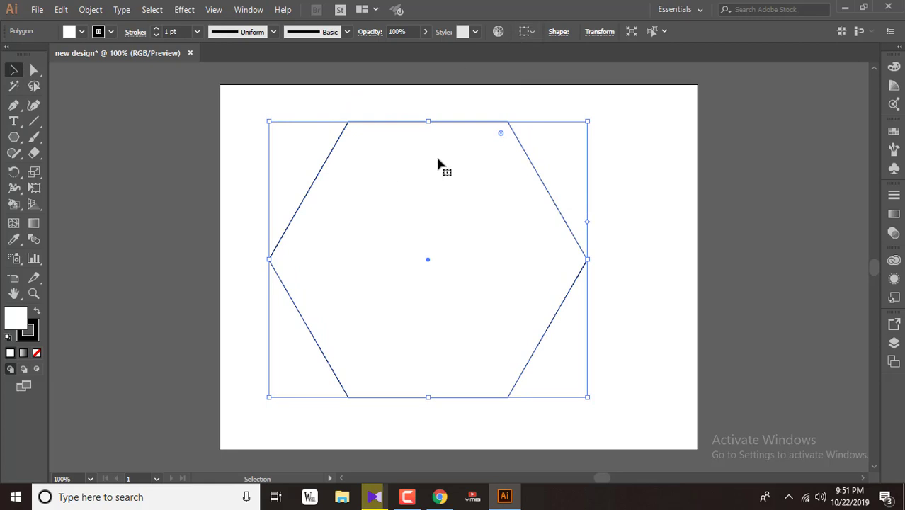
Center the hexagon horizontally and vertically on the artboard
click(247, 10)
click(314, 155)
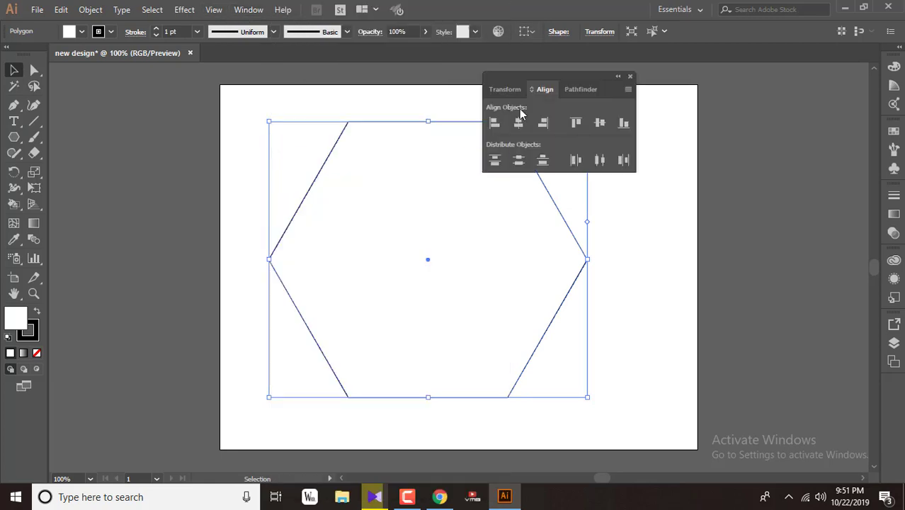
click(627, 90)
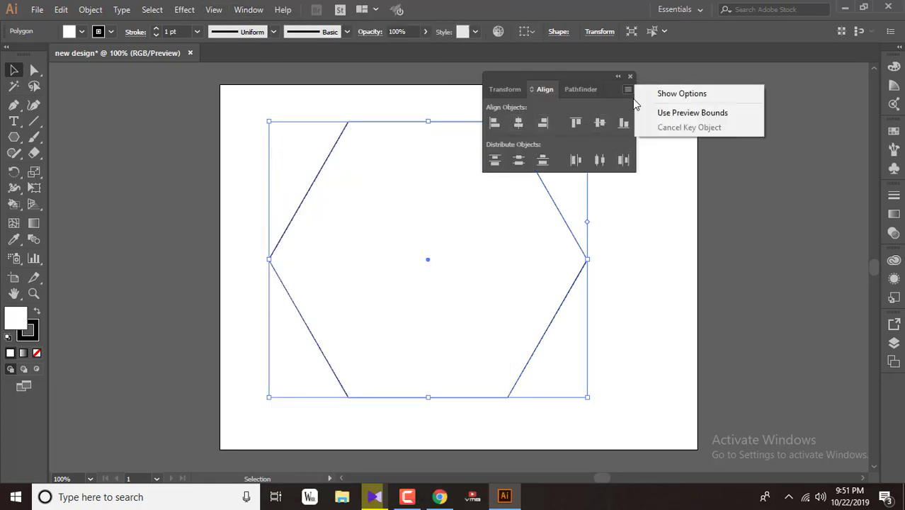
click(669, 90)
click(617, 197)
click(629, 238)
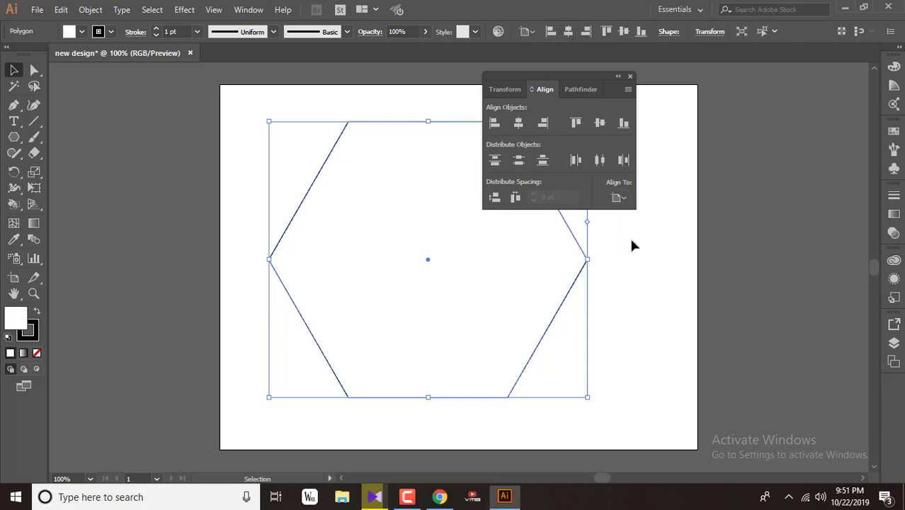
click(518, 122)
click(599, 122)
click(632, 76)
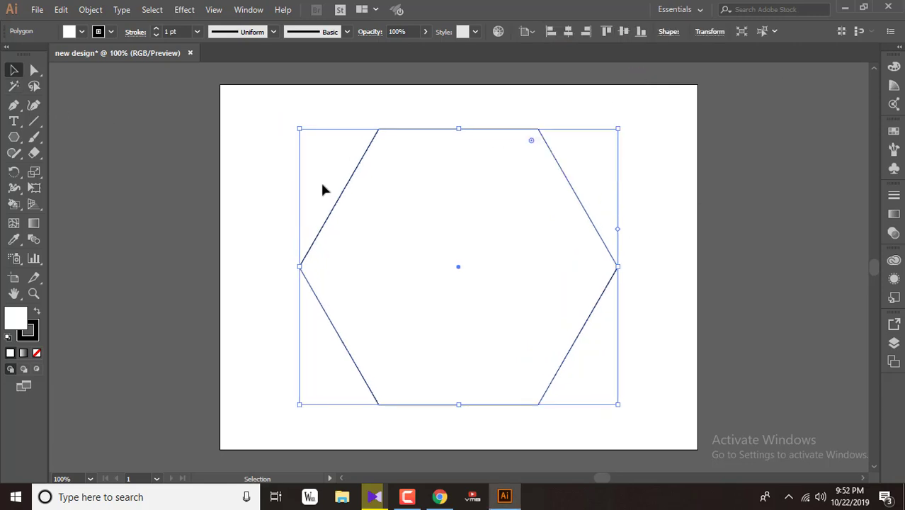
Give the hexagon a 2 pt stroke and no fill
click(155, 28)
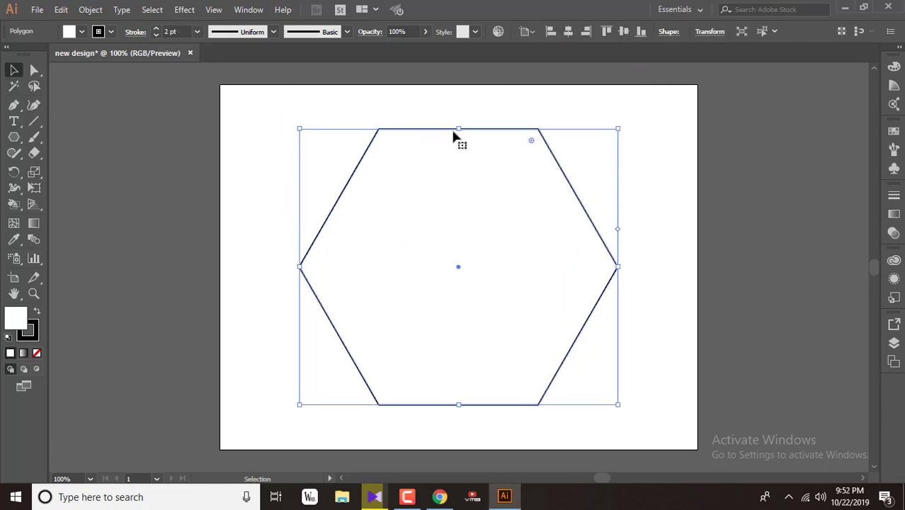
click(84, 31)
click(8, 55)
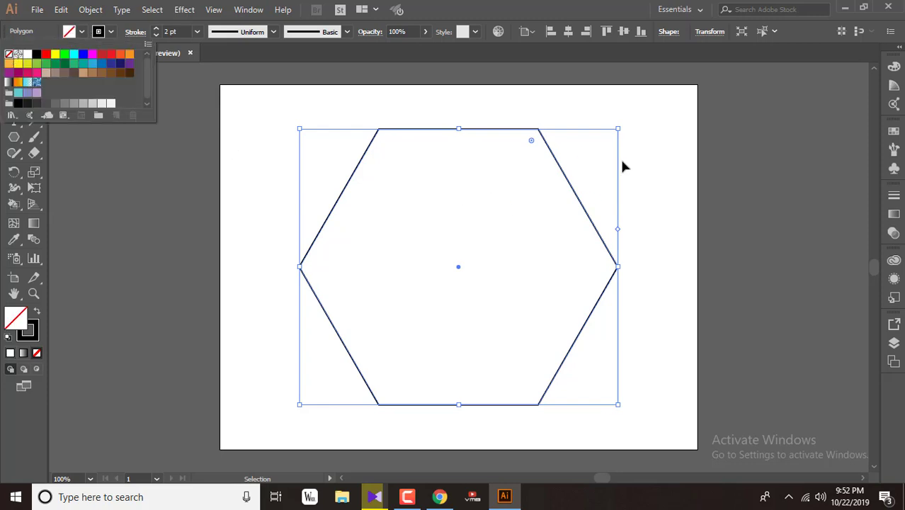
click(622, 158)
click(515, 134)
click(502, 131)
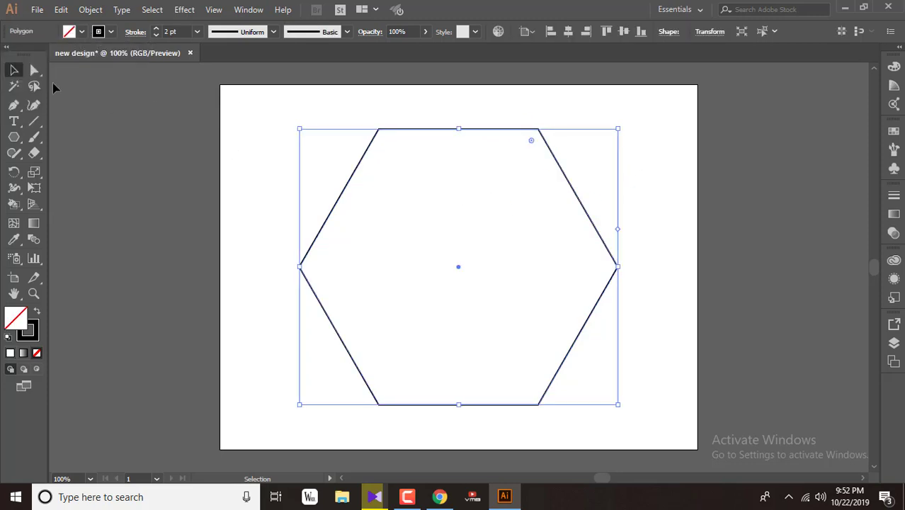
Try rounding only the hexagon's upper-left corner with a 50 pt radius, and undo it
click(34, 69)
double_click(385, 141)
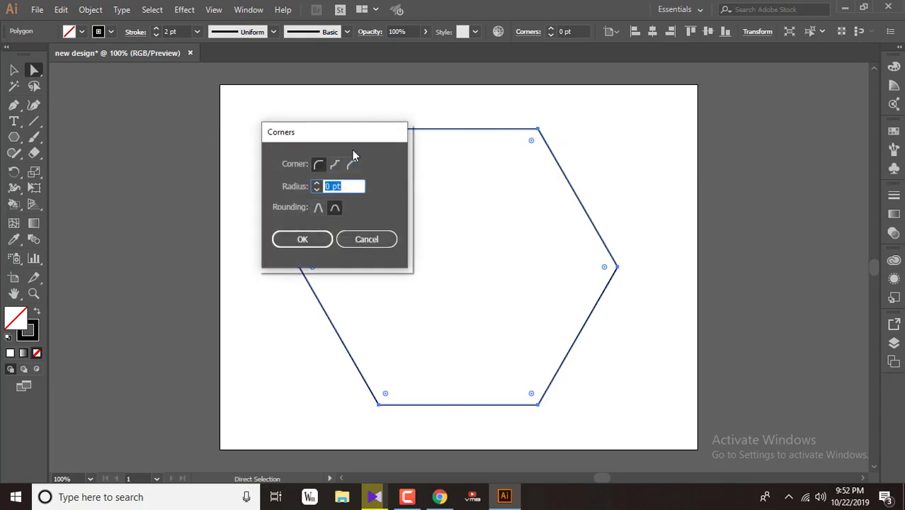
click(314, 236)
key(ctrl)
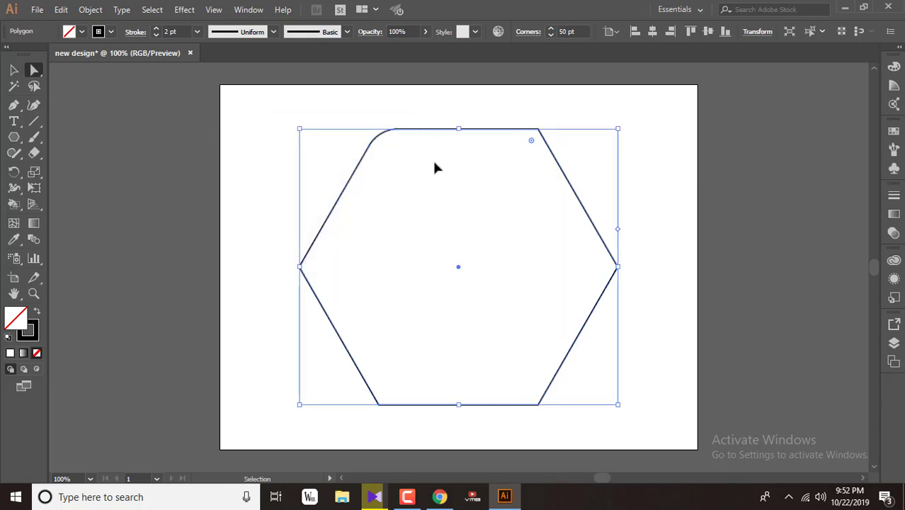
key(ctrl+z)
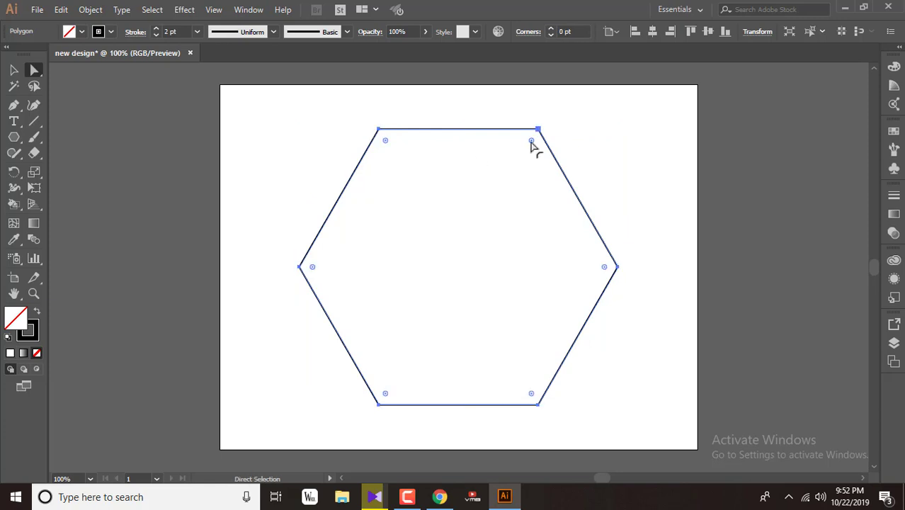
Apply the Round Corners effect to the whole hexagon with a 28.87 pt radius
click(184, 9)
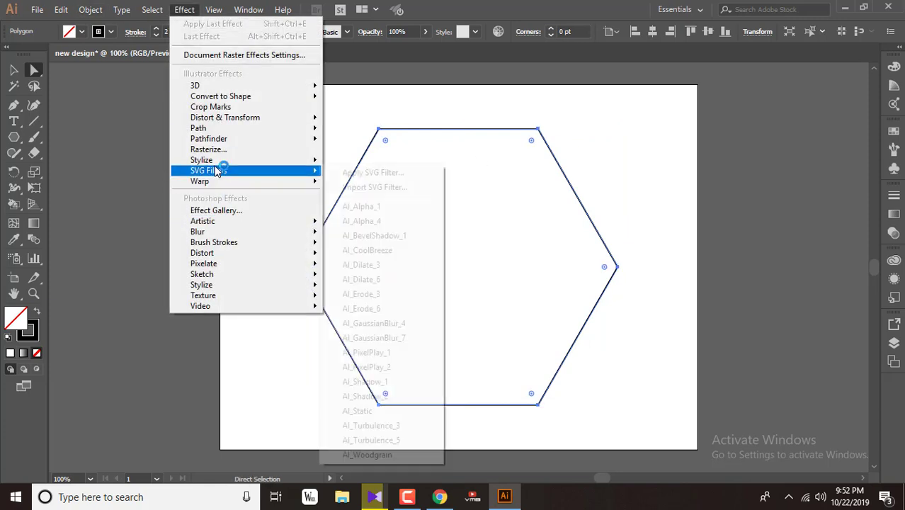
mouse_move(216, 163)
click(378, 220)
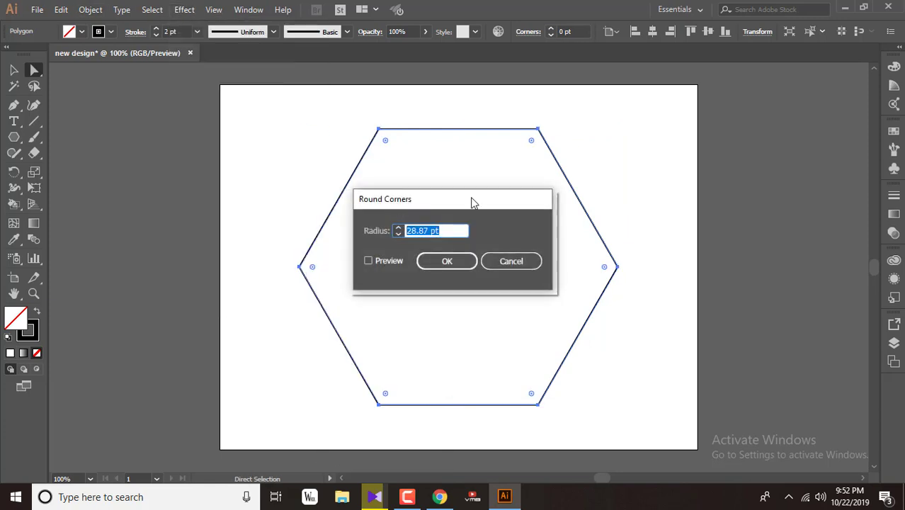
drag(472, 199, 685, 193)
click(603, 253)
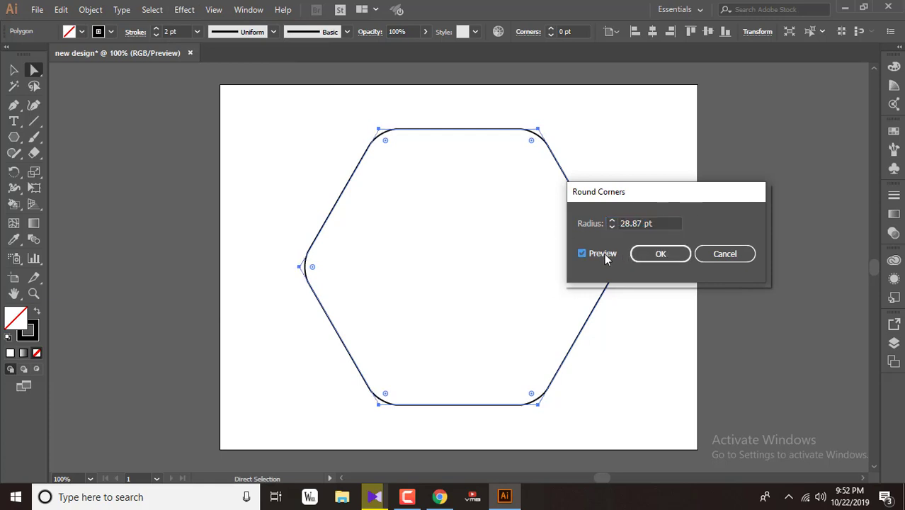
click(645, 252)
Expand the appearance of the rounded hexagon so its rounded corners become editable anchor points
click(305, 151)
click(404, 129)
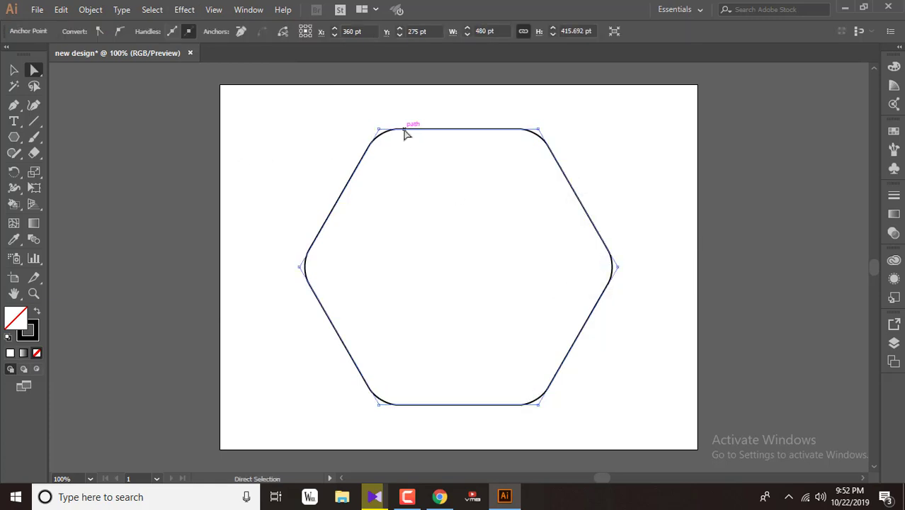
click(14, 70)
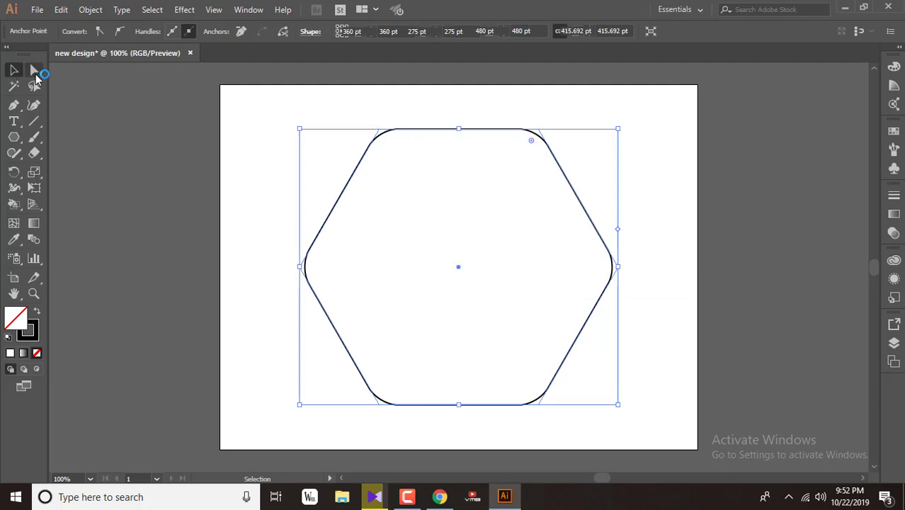
click(35, 71)
drag(395, 124, 532, 158)
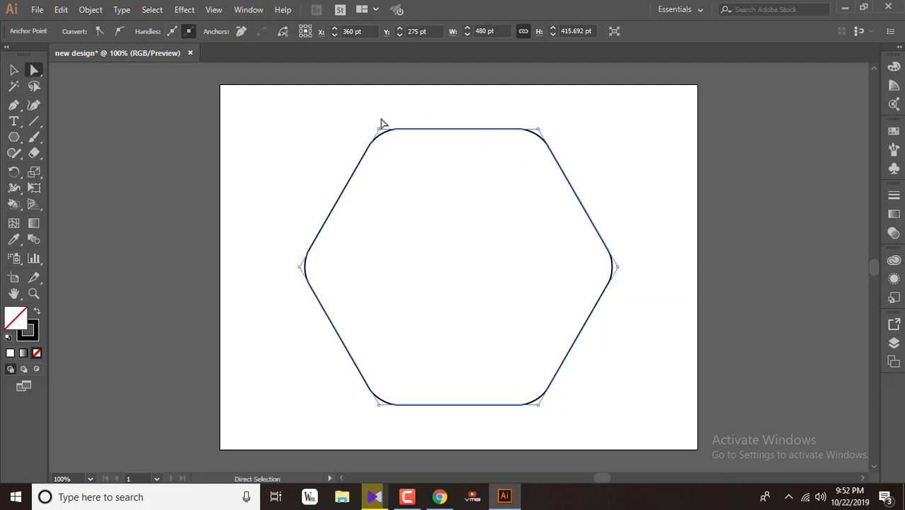
drag(381, 124, 532, 151)
click(90, 9)
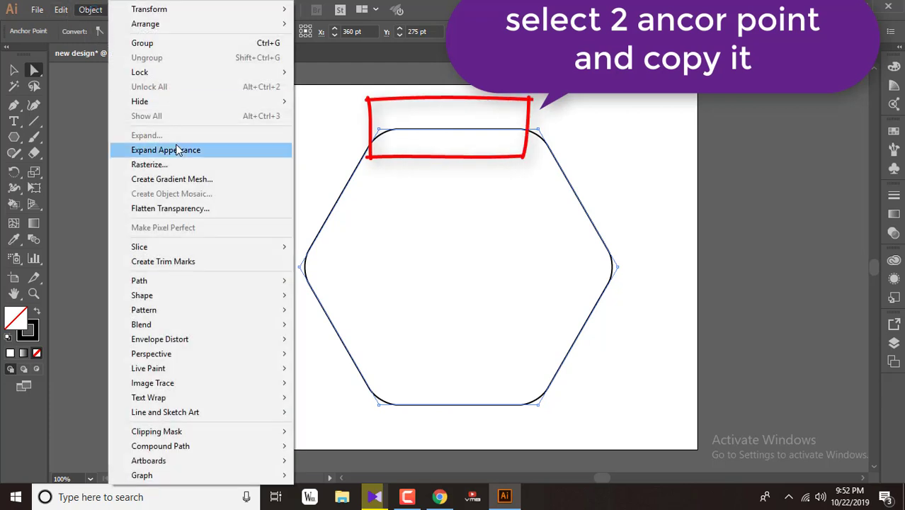
click(176, 150)
Copy the hexagon's top edge by its two anchor points, including the rounded corners, and paste it in front
drag(388, 115, 528, 164)
click(61, 9)
click(81, 74)
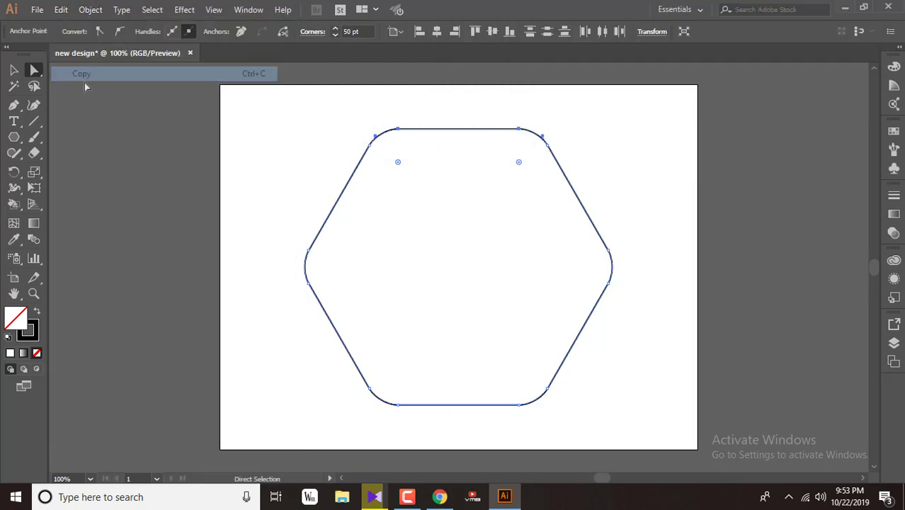
click(61, 10)
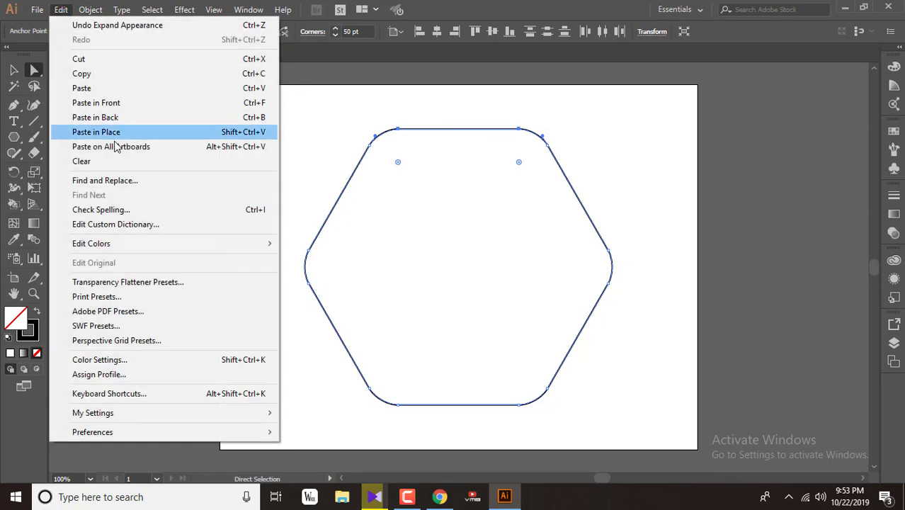
click(114, 107)
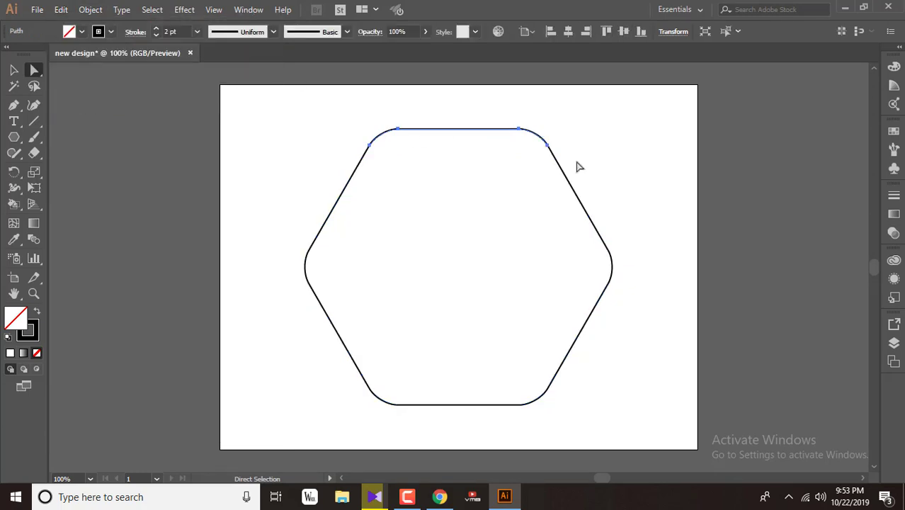
Paste the copied top edge in front again and move it down and right inside the hexagon, near its right corner
click(547, 145)
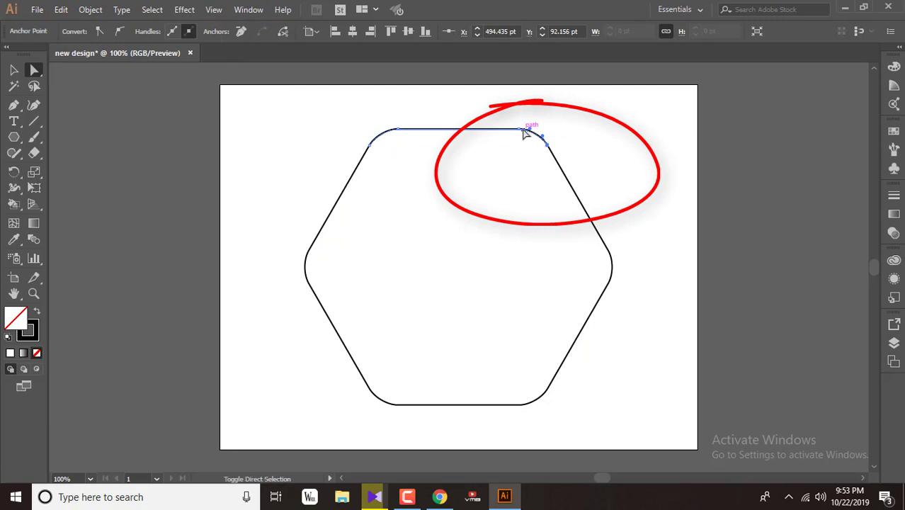
shift+click(519, 129)
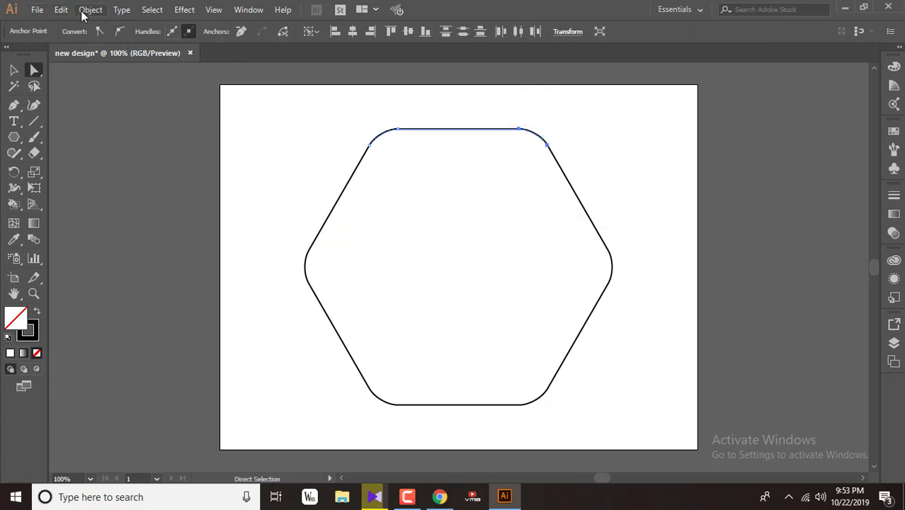
click(63, 10)
click(127, 103)
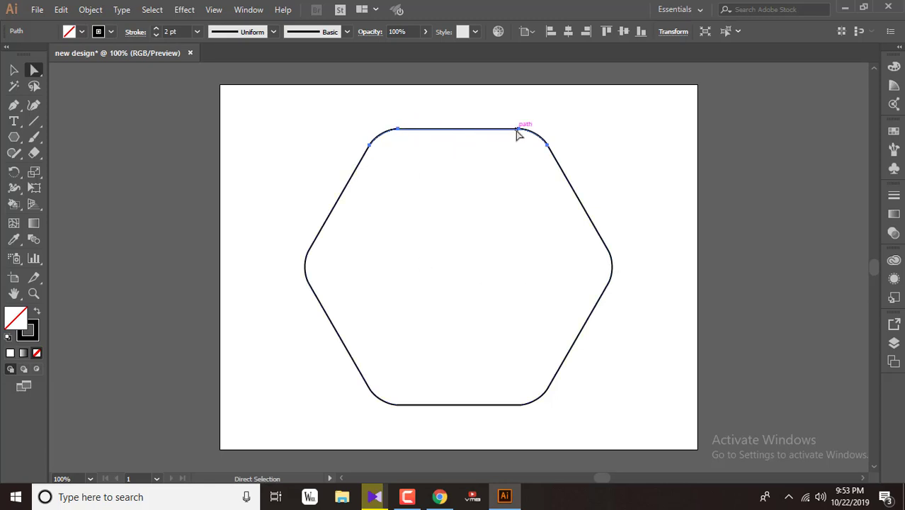
drag(518, 134, 527, 228)
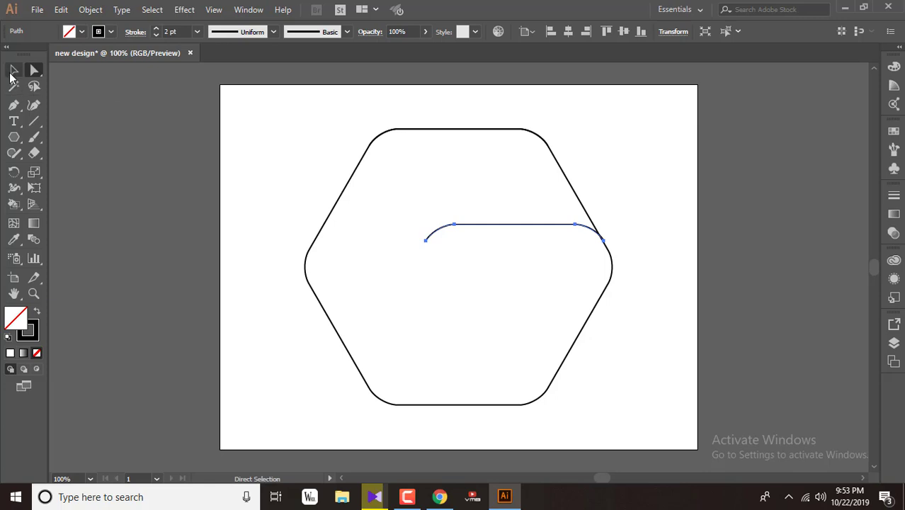
Show the rulers and place a horizontal guide where the hexagon's right rounded corner begins
click(365, 151)
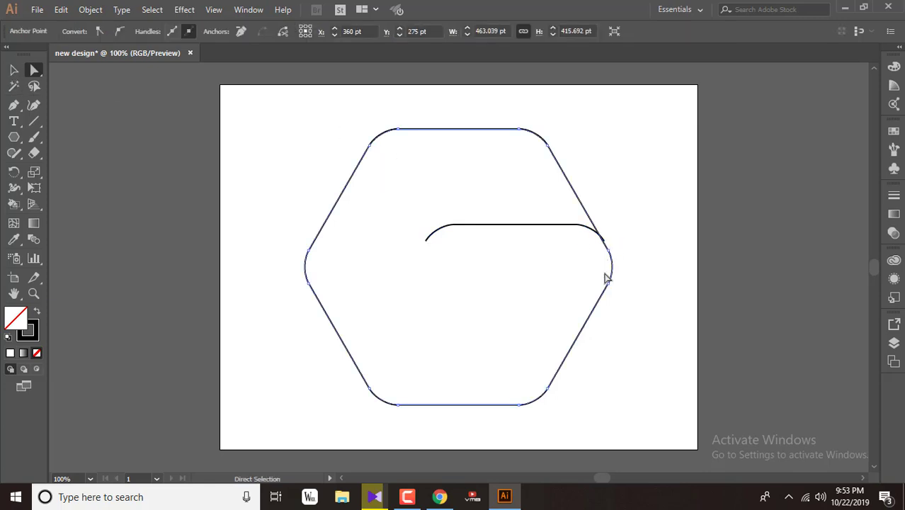
scroll(628, 272, up, 3)
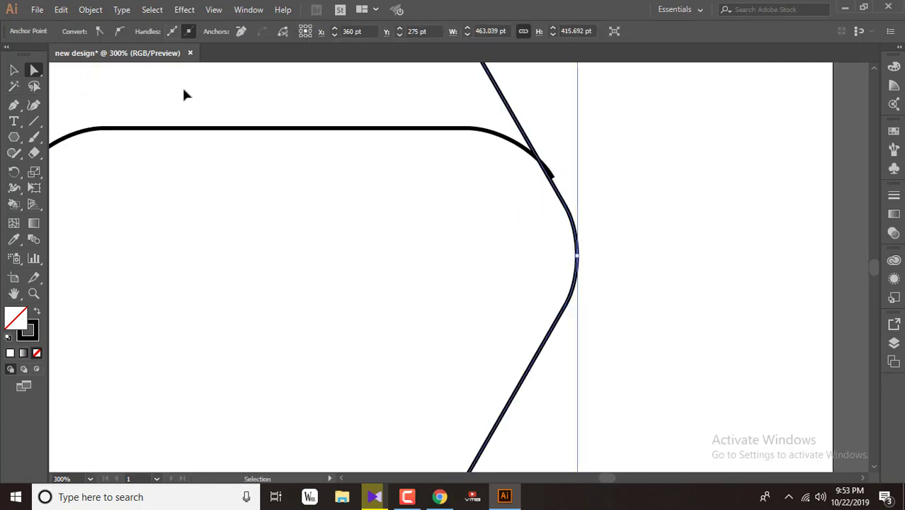
key(ctrl+r)
drag(376, 69, 383, 206)
Try moving the pasted edge slightly down toward the guide, and undo the move
click(426, 130)
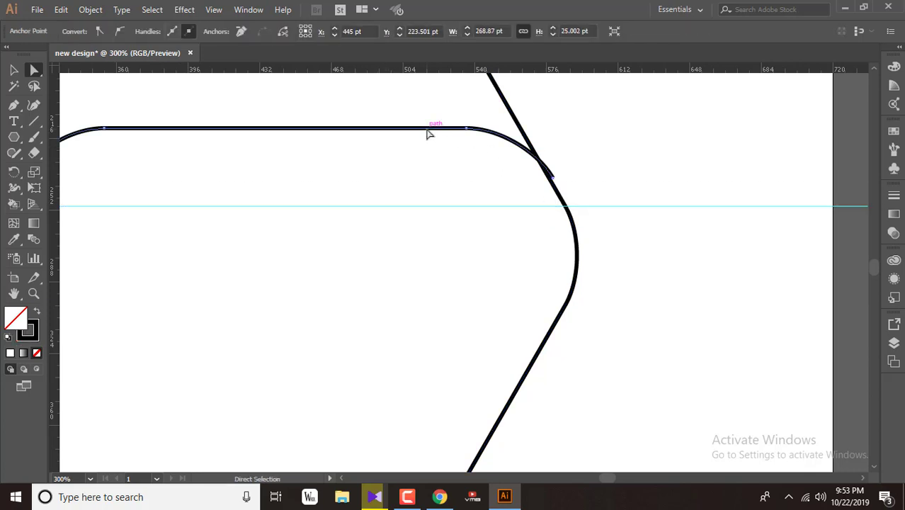
drag(426, 130, 428, 140)
key(ctrl+z)
Move the copied edge down and right until its right end meets the guide at the hexagon's right corner
scroll(353, 115, down, 2)
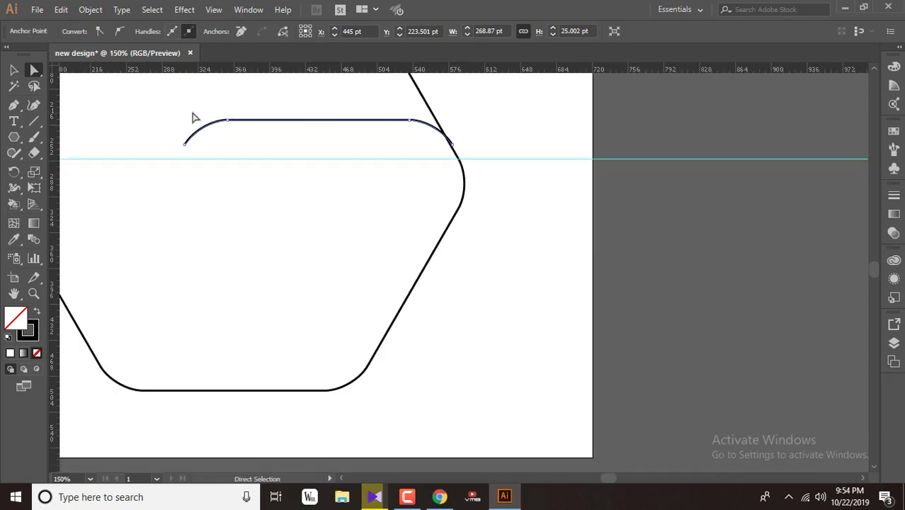
drag(194, 112, 420, 150)
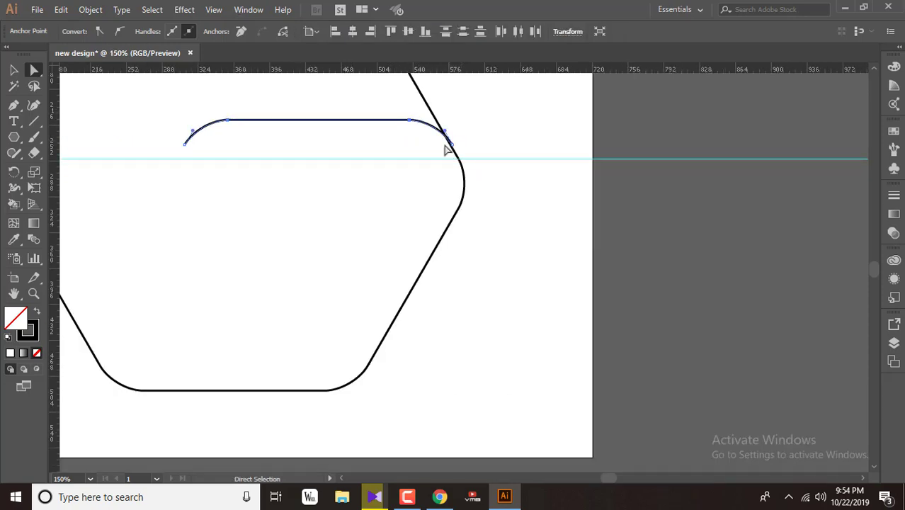
click(359, 145)
click(14, 70)
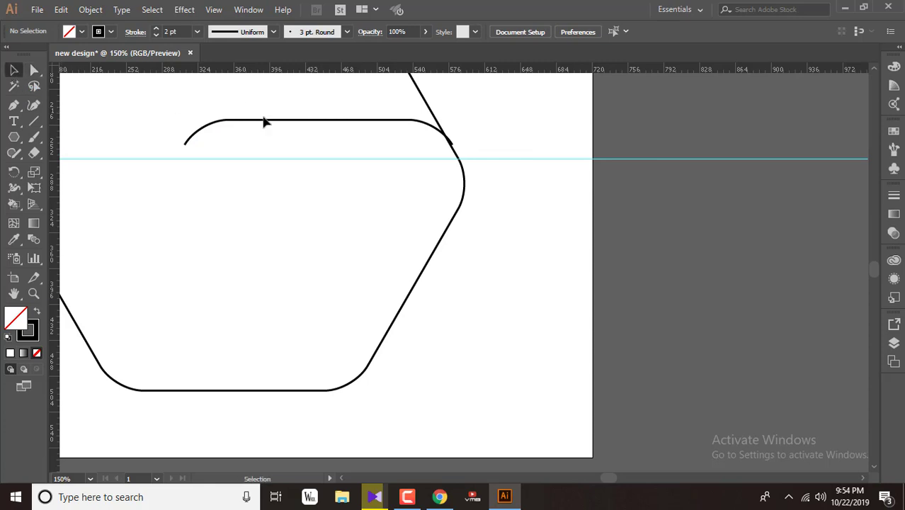
click(292, 121)
drag(343, 120, 531, 224)
scroll(492, 170, up, 5)
drag(422, 137, 422, 146)
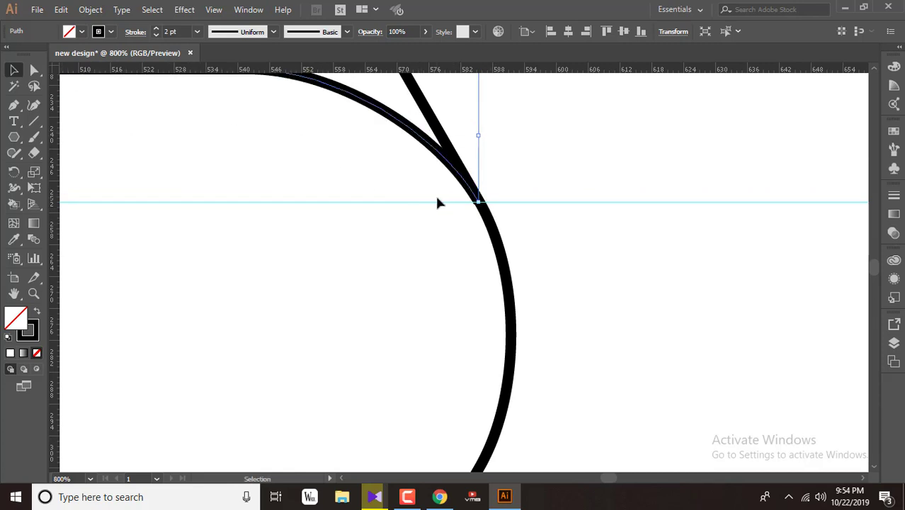
Display the artwork as outlines and snap the copied edge's right end exactly onto the hexagon's corner anchor on the guide
click(34, 71)
drag(447, 220, 518, 186)
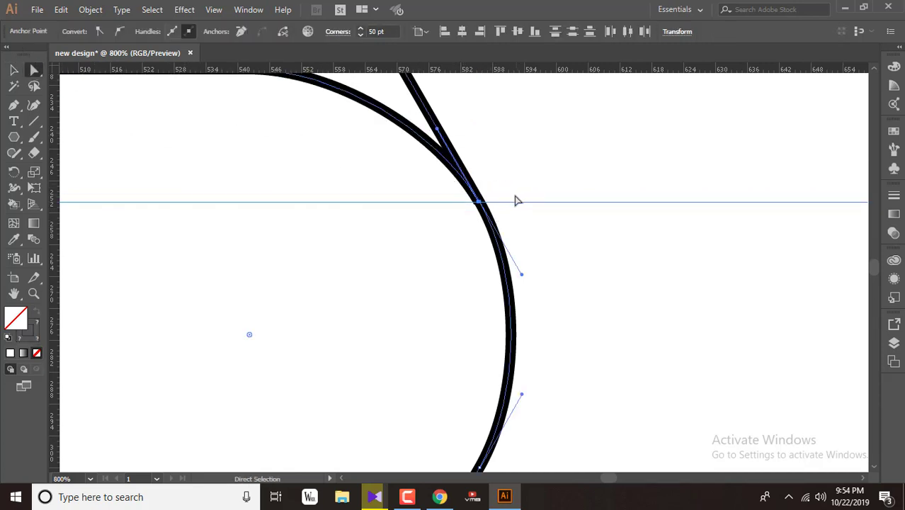
scroll(500, 202, up, 3)
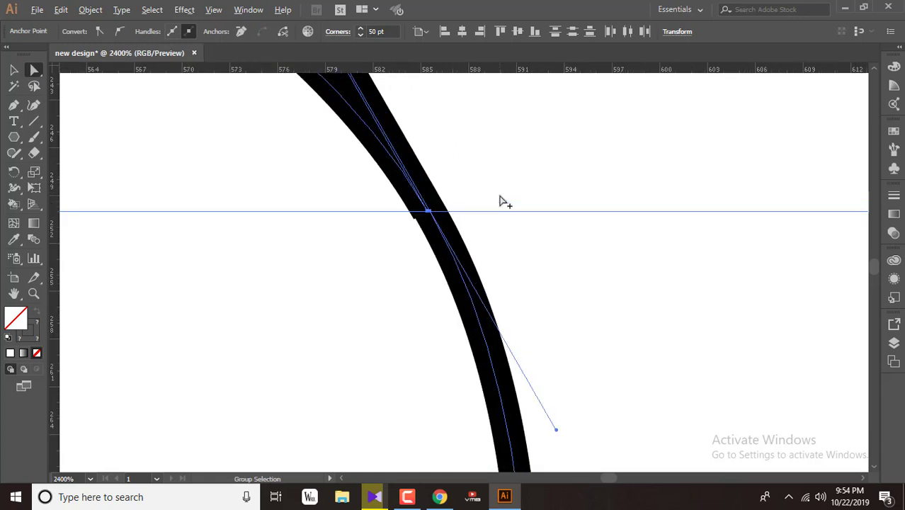
scroll(499, 202, down, 2)
key(v)
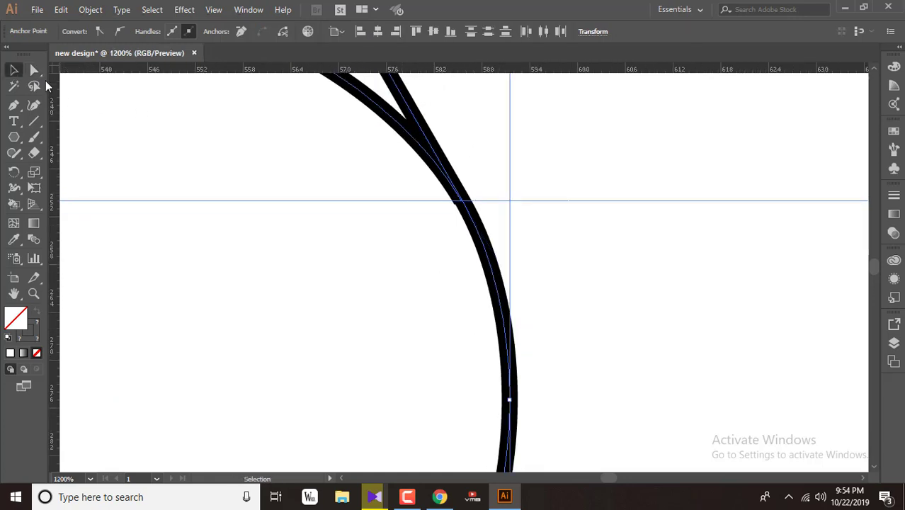
click(216, 10)
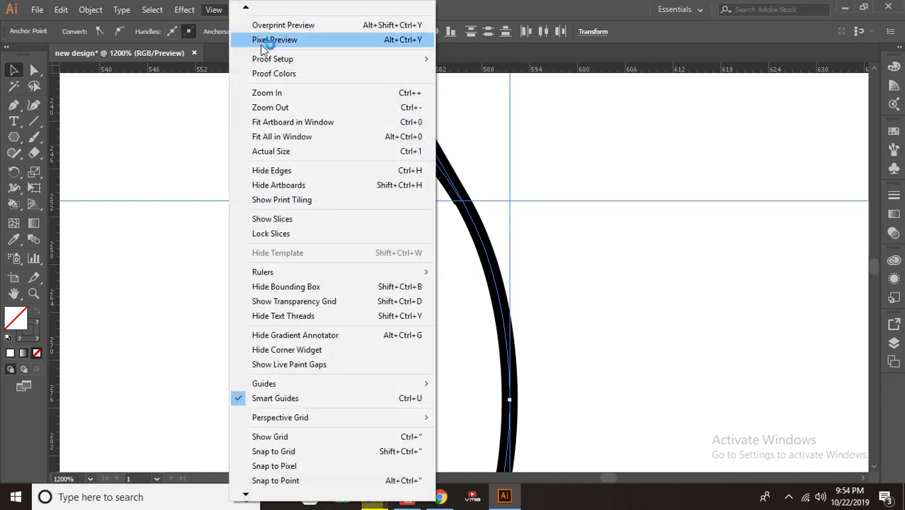
mouse_move(245, 7)
click(262, 20)
scroll(471, 203, up, 5)
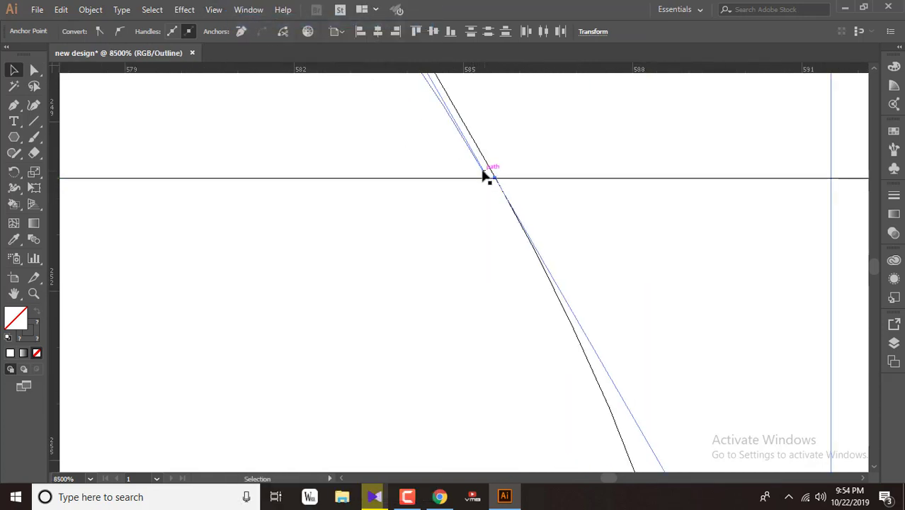
drag(487, 177, 495, 177)
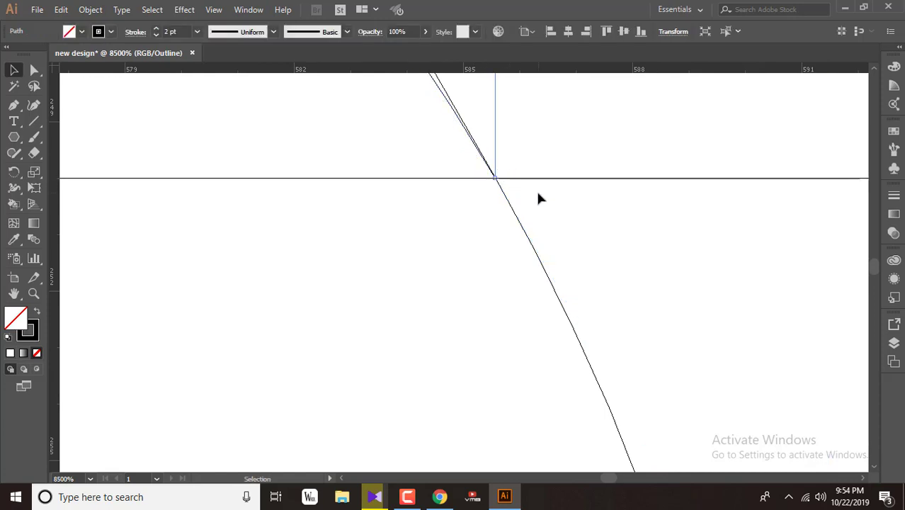
click(34, 70)
drag(460, 206, 522, 158)
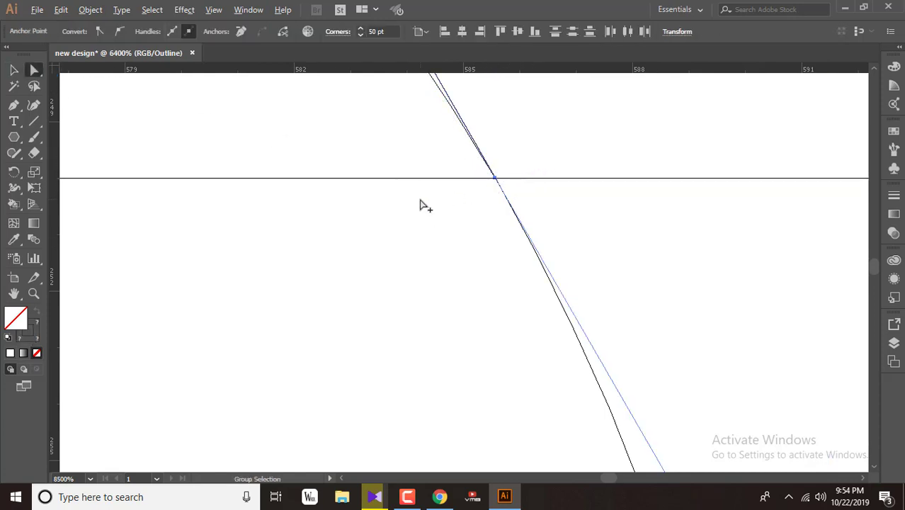
scroll(420, 204, down, 8)
drag(216, 156, 801, 206)
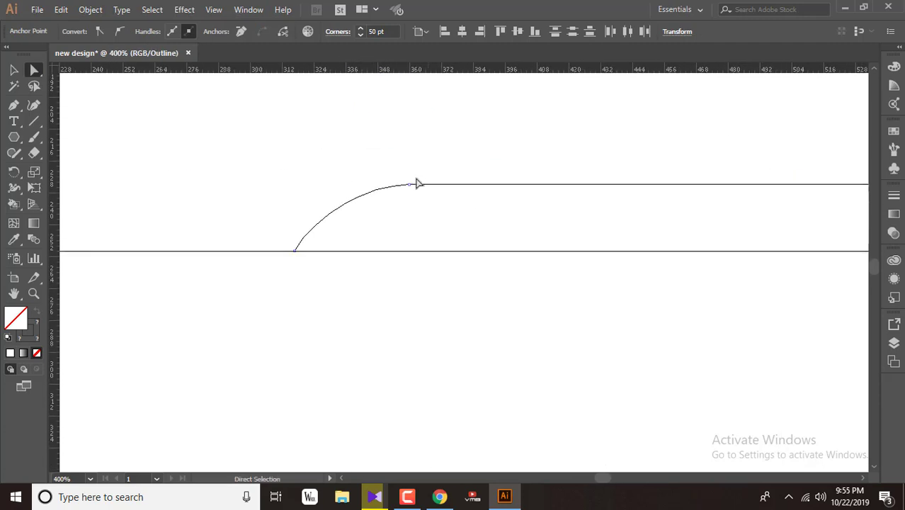
click(342, 148)
click(13, 70)
click(38, 70)
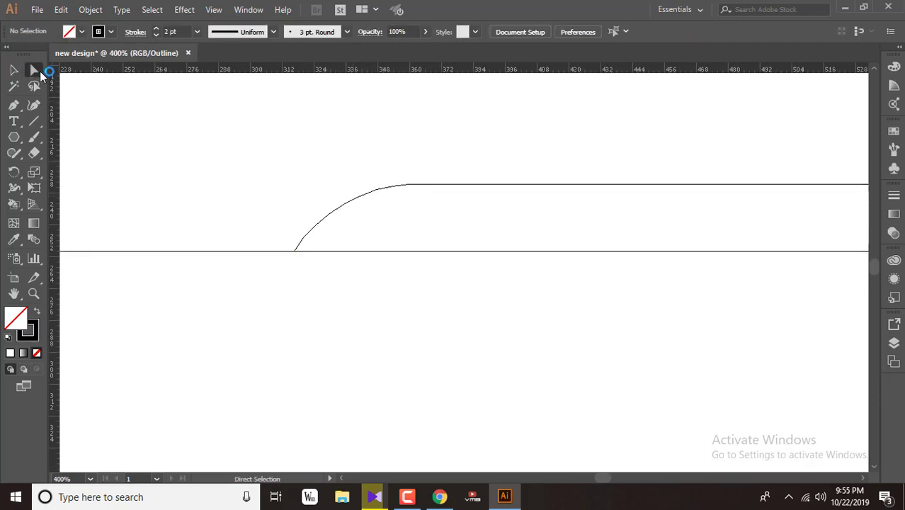
drag(254, 176, 461, 276)
scroll(369, 215, down, 4)
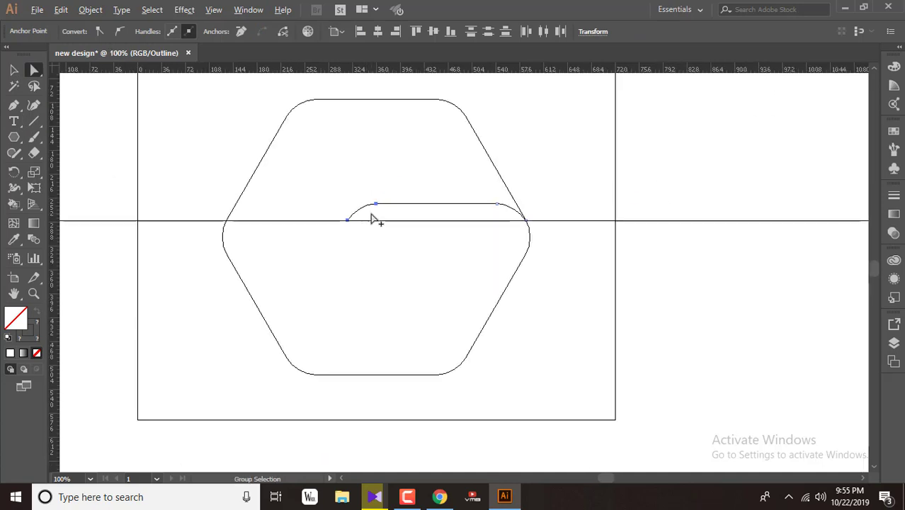
click(388, 244)
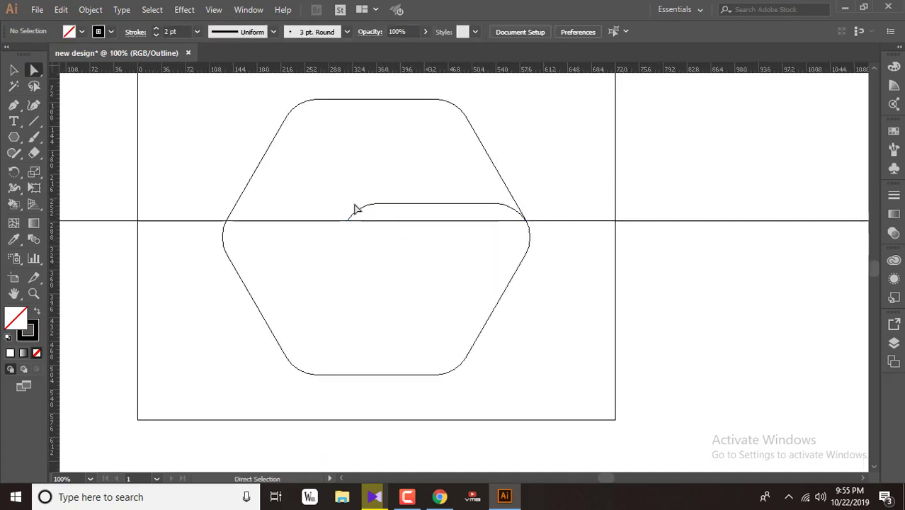
Lock the guides so the horizontal guide cannot be selected
click(290, 221)
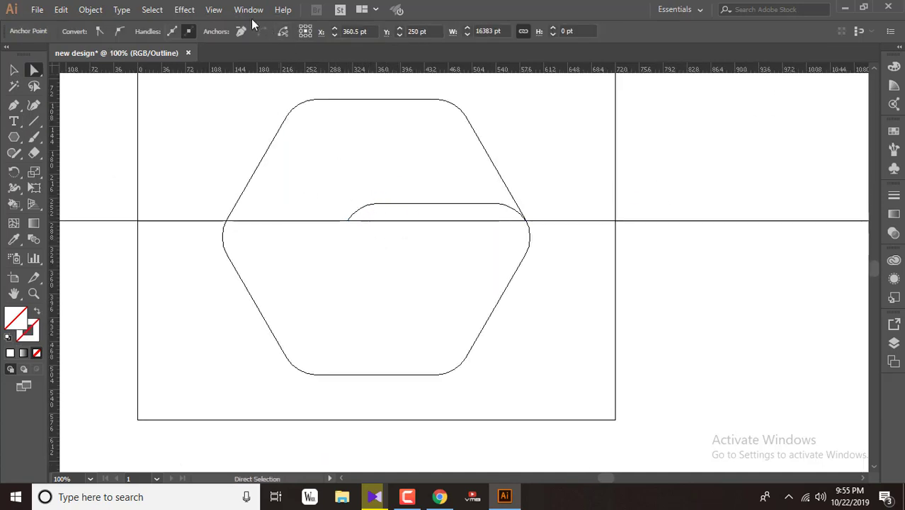
click(185, 12)
mouse_move(221, 9)
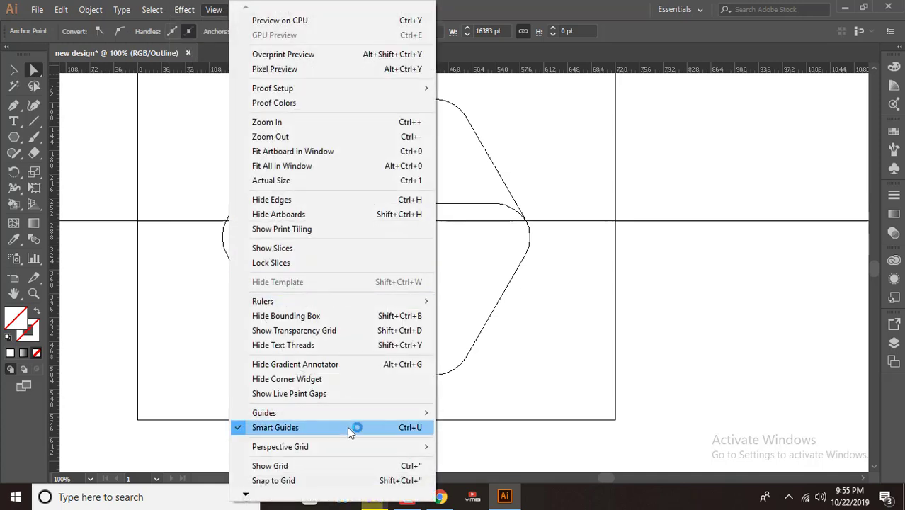
mouse_move(414, 413)
click(470, 429)
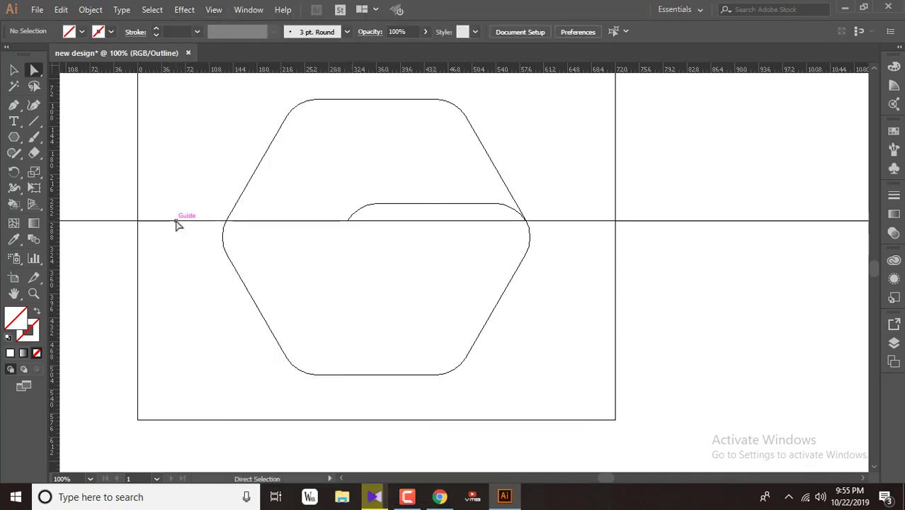
Stretch the copied edge horizontally toward the hexagon's left corner by moving only its two left-hand anchor points
drag(333, 190, 413, 237)
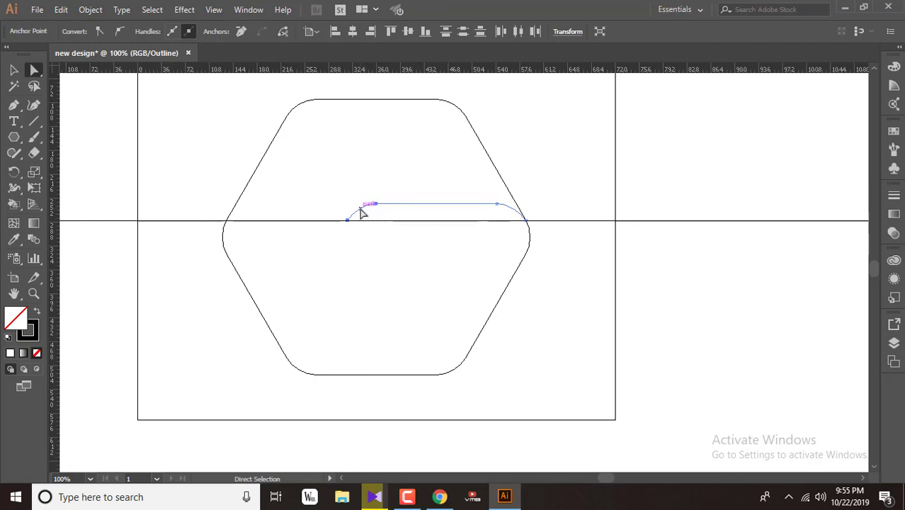
drag(358, 213, 240, 213)
scroll(213, 228, up, 8)
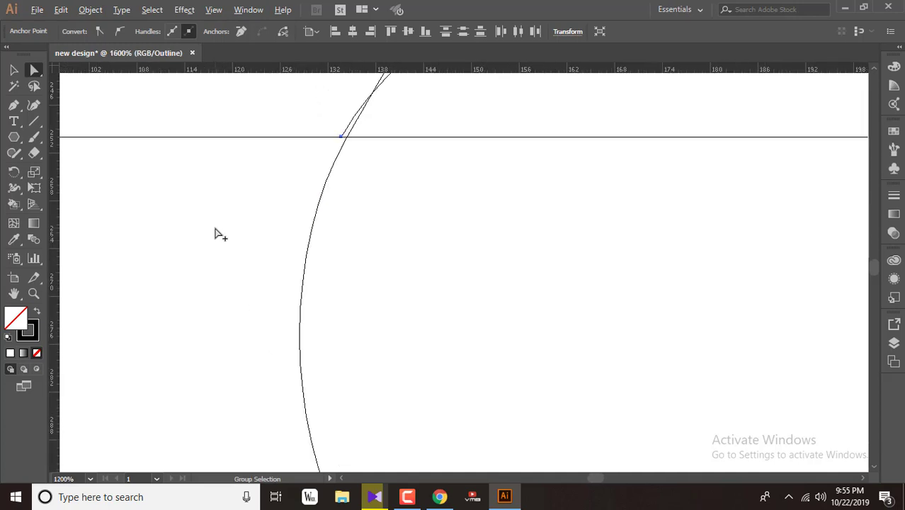
key(space)
drag(476, 156, 395, 337)
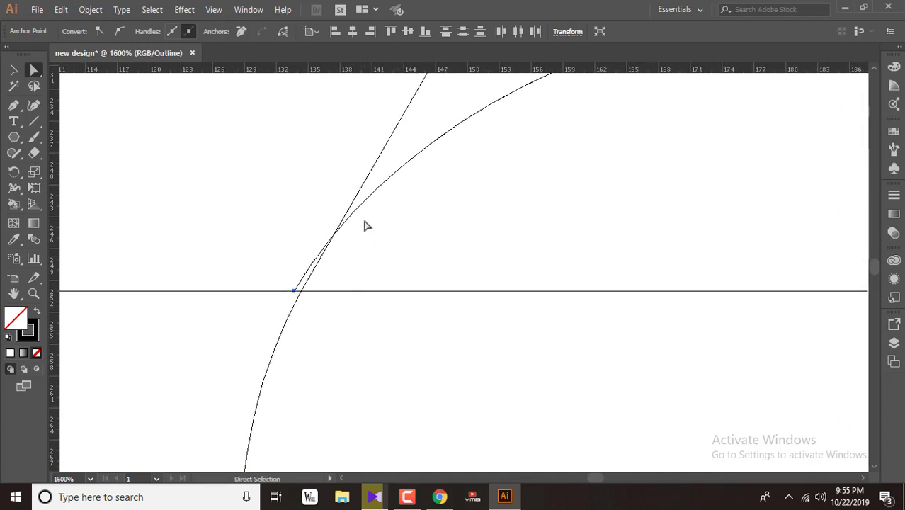
Shift the stretched edge's left end slightly right so it snaps onto the hexagon's left corner anchor
drag(356, 211, 362, 210)
scroll(313, 310, up, 3)
scroll(313, 310, up, 3)
key(space)
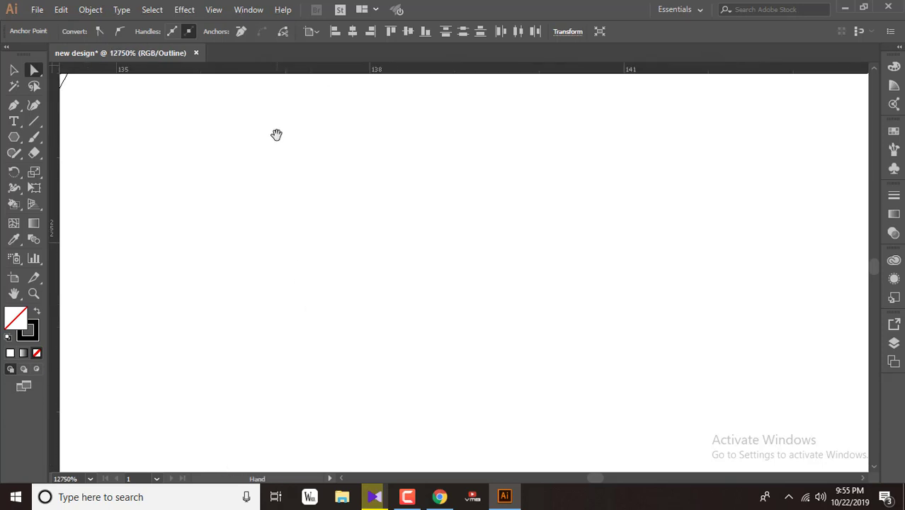
drag(269, 125, 532, 361)
drag(365, 242, 372, 243)
Inspect how the stretched edge's left end meets the hexagon's rounded left corner
drag(276, 249, 368, 353)
key(space)
drag(568, 136, 432, 417)
drag(630, 156, 489, 365)
scroll(495, 367, down, 1)
scroll(493, 369, down, 8)
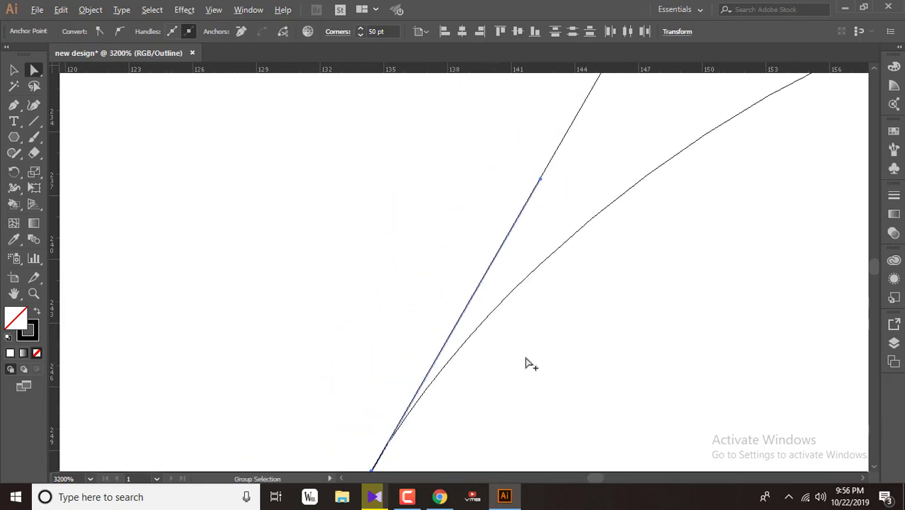
scroll(584, 369, down, 5)
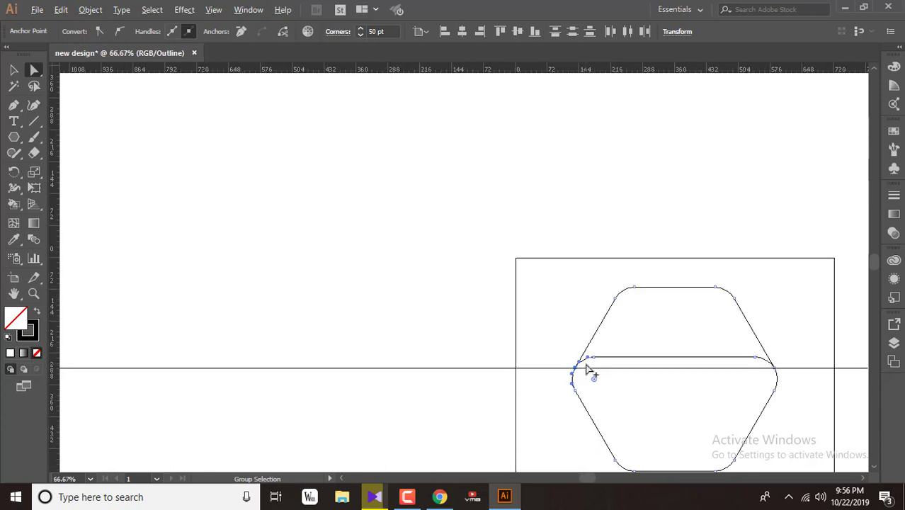
scroll(586, 369, up, 4)
key(space)
drag(708, 289, 416, 232)
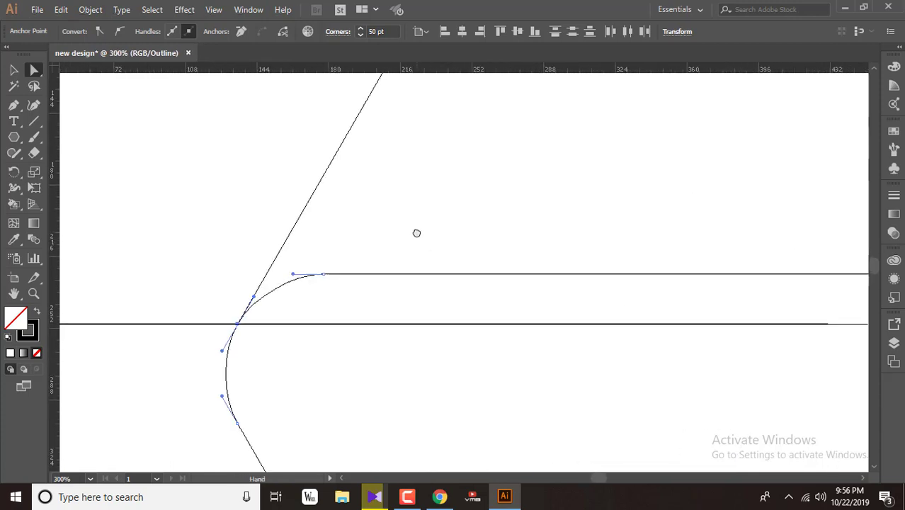
scroll(425, 253, down, 4)
Return the artwork display from outlines to the normal preview and deselect everything
click(216, 13)
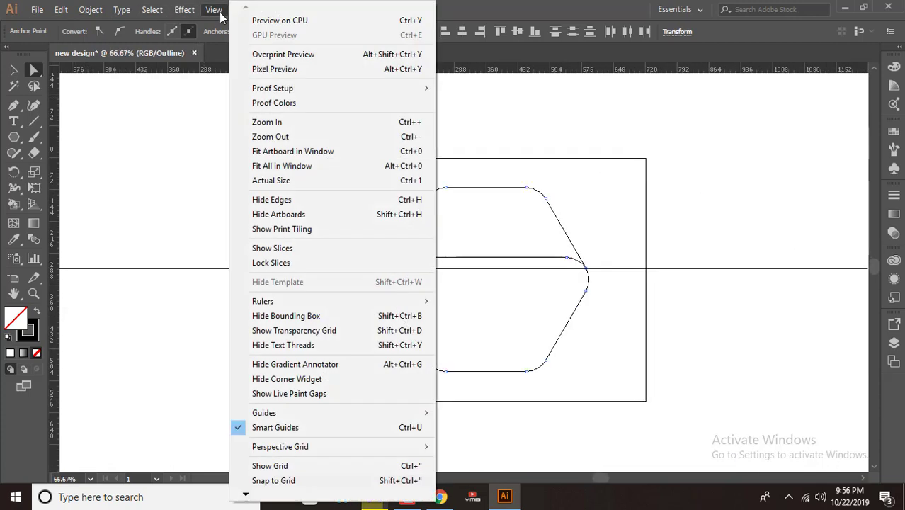
click(288, 22)
scroll(530, 302, up, 3)
key(space)
drag(457, 231, 457, 331)
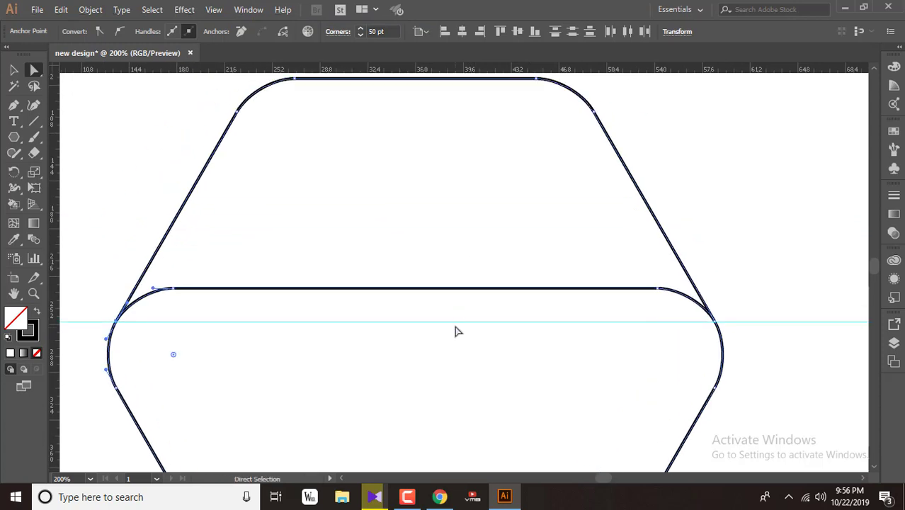
click(456, 348)
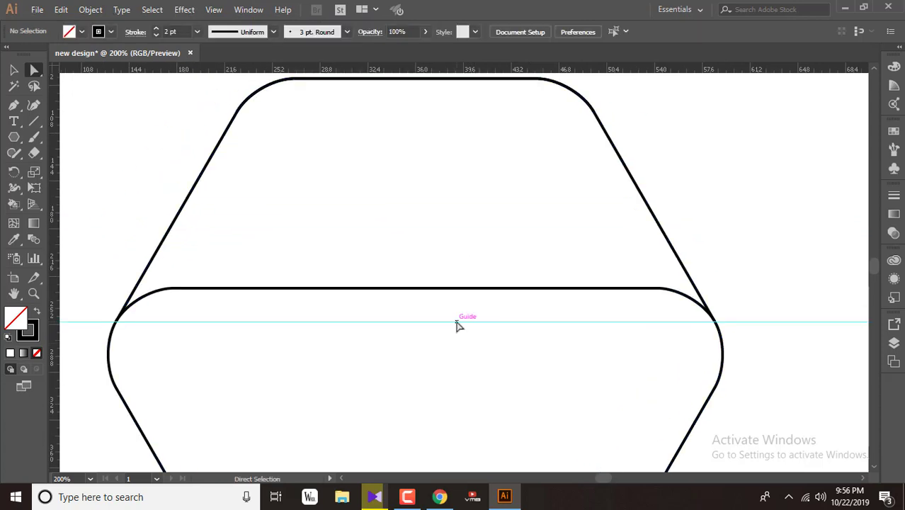
Unlock the guides and delete the horizontal guide across the hexagon
click(214, 10)
mouse_move(417, 411)
click(474, 428)
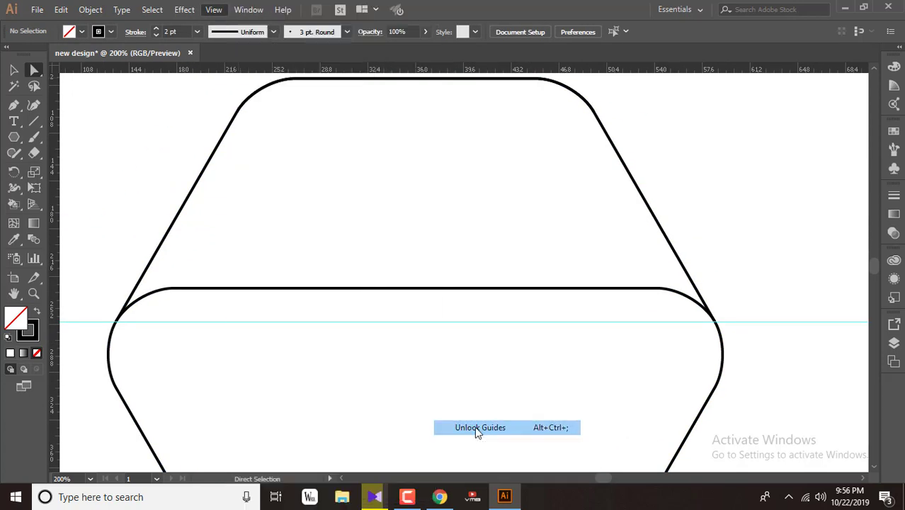
click(450, 322)
key(Delete)
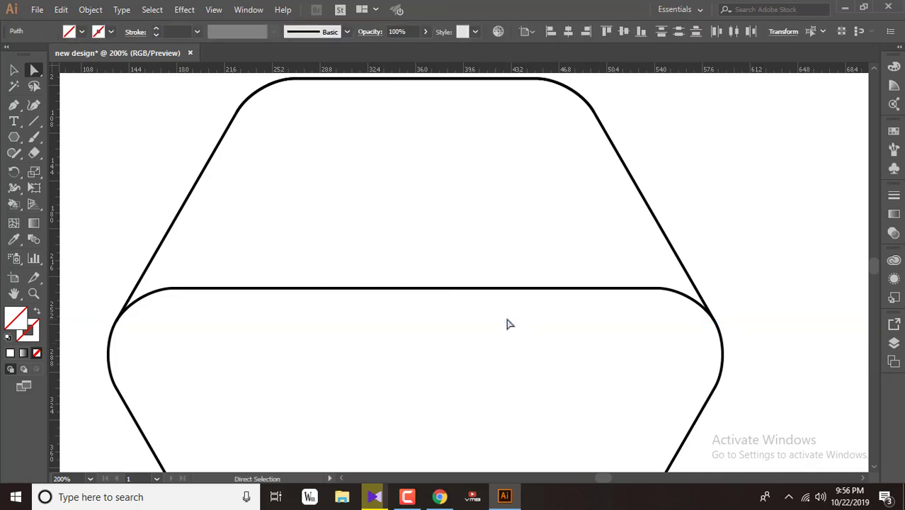
key(Delete)
Select the stretched edge together with the hexagon's top edge and make a blend between them
click(415, 289)
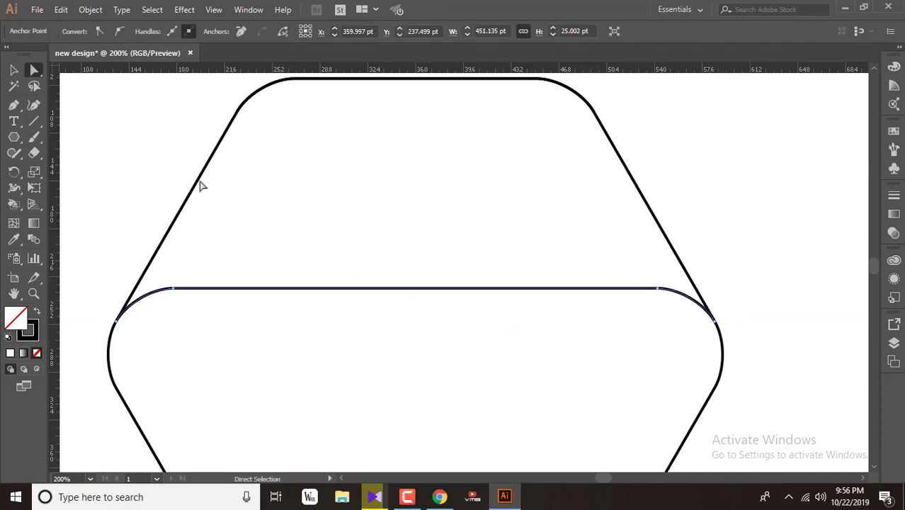
click(14, 72)
click(419, 289)
scroll(434, 303, up, 1)
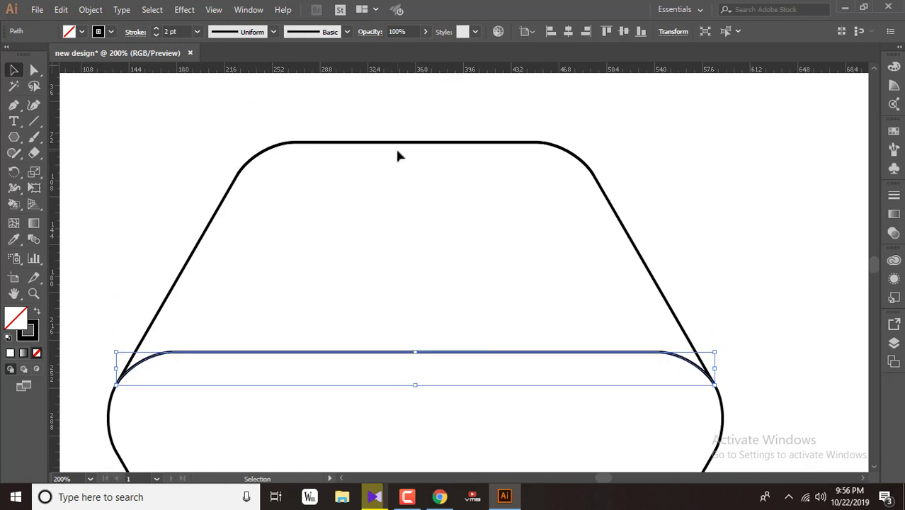
shift+click(404, 145)
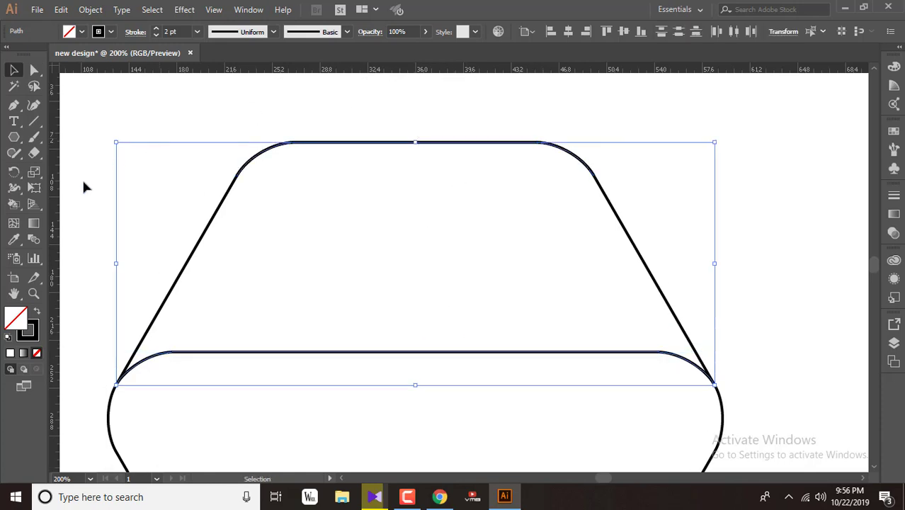
double_click(33, 239)
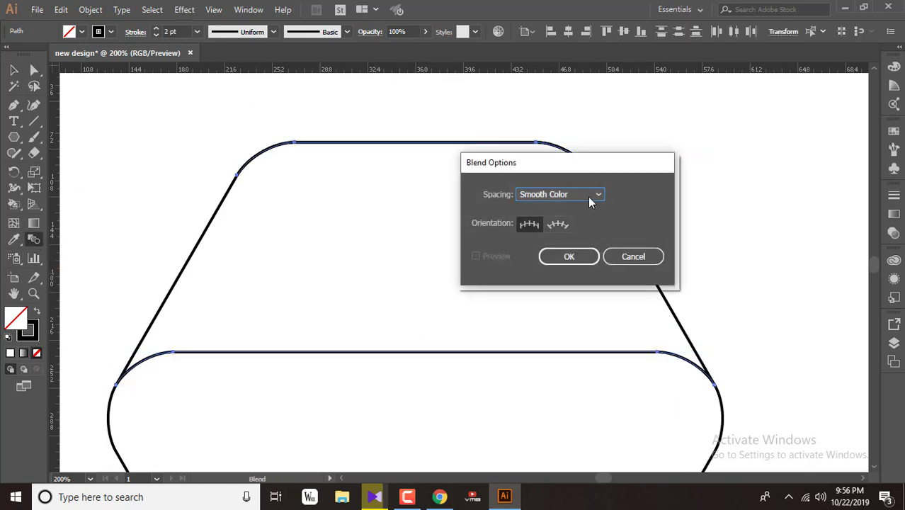
click(639, 256)
click(92, 10)
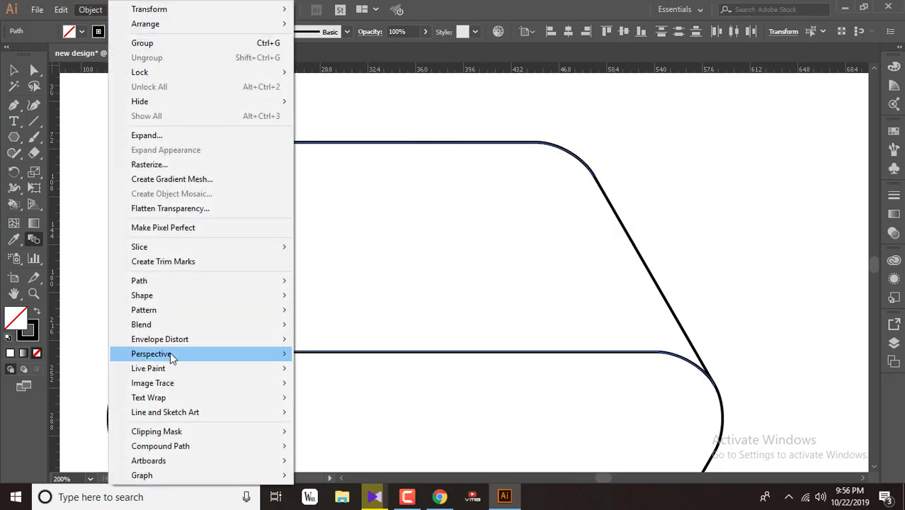
mouse_move(149, 324)
click(316, 324)
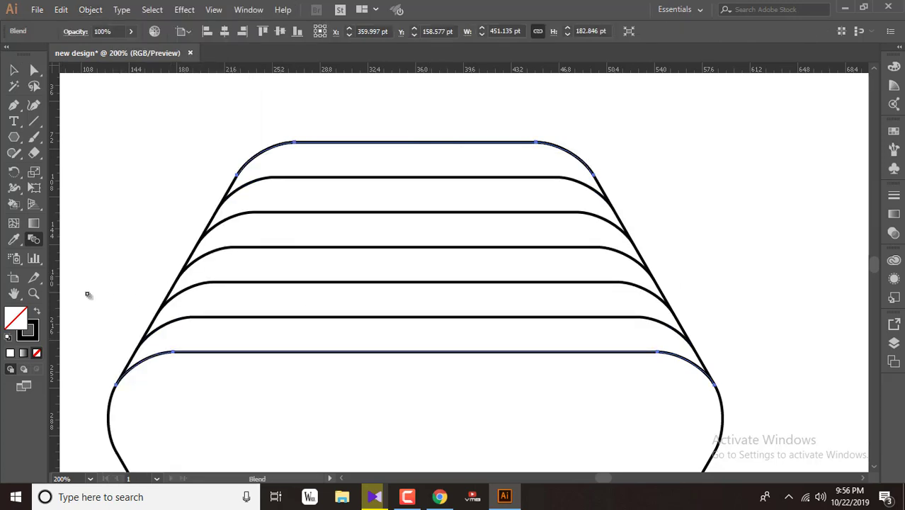
Set the blend's spacing to Specified Steps with 2 steps and turn on its preview
double_click(33, 239)
click(567, 196)
click(578, 225)
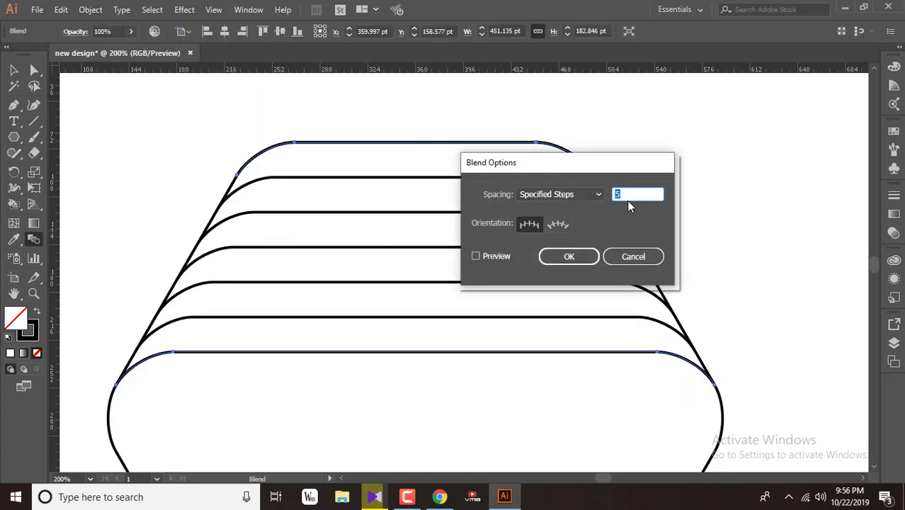
click(503, 256)
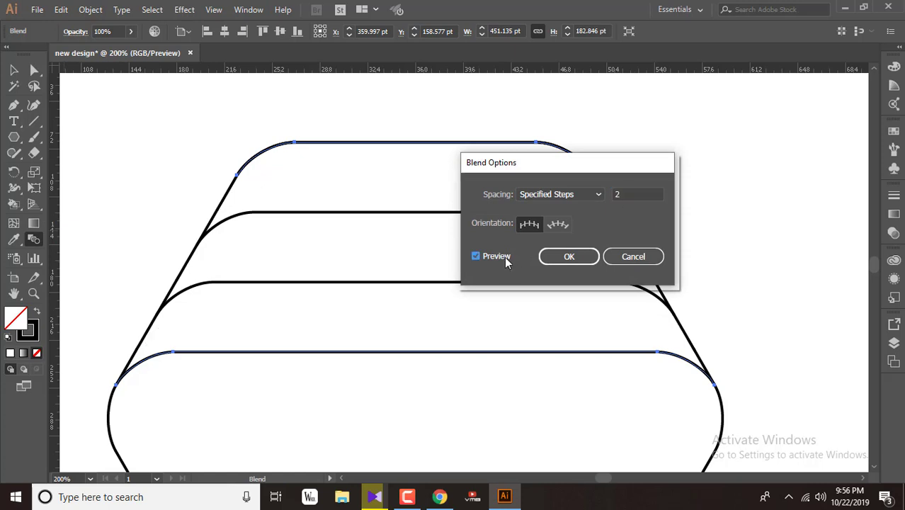
click(568, 256)
Expand the blend of edges into editable paths and ungroup them
click(17, 73)
click(533, 352)
scroll(533, 354, down, 1)
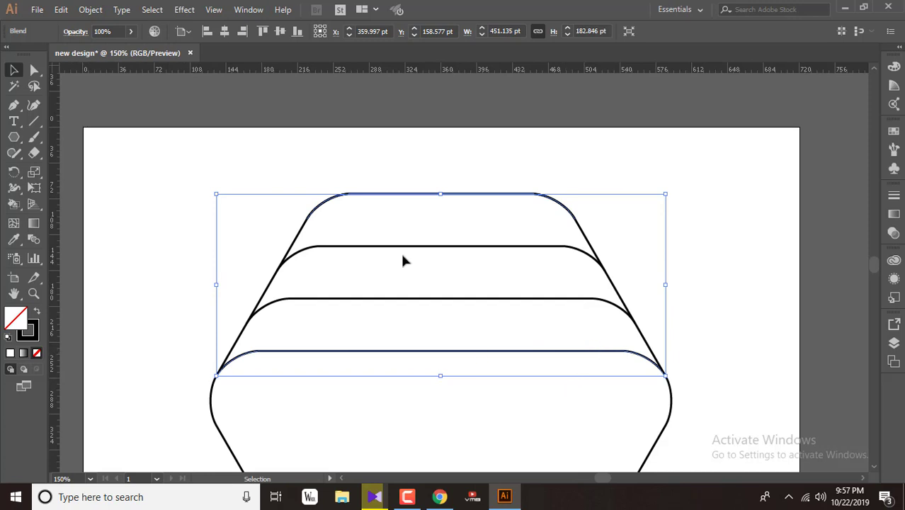
click(90, 10)
click(141, 138)
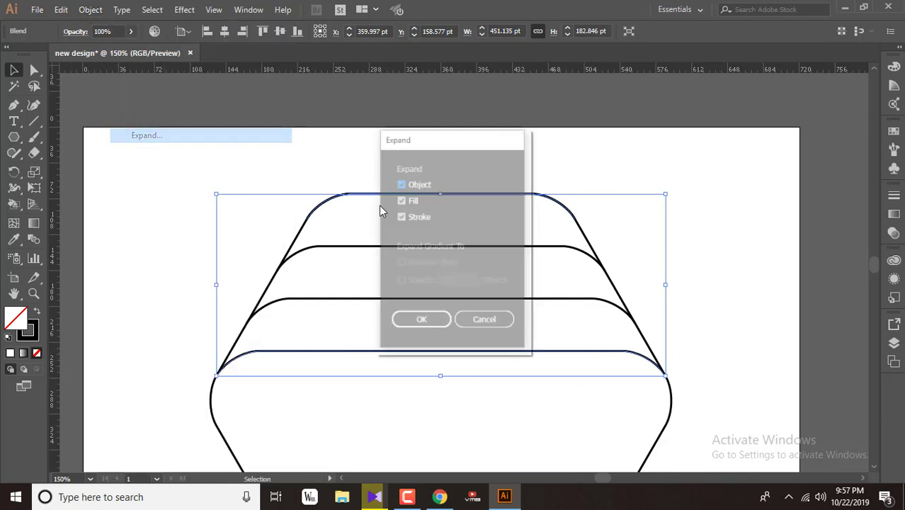
click(422, 320)
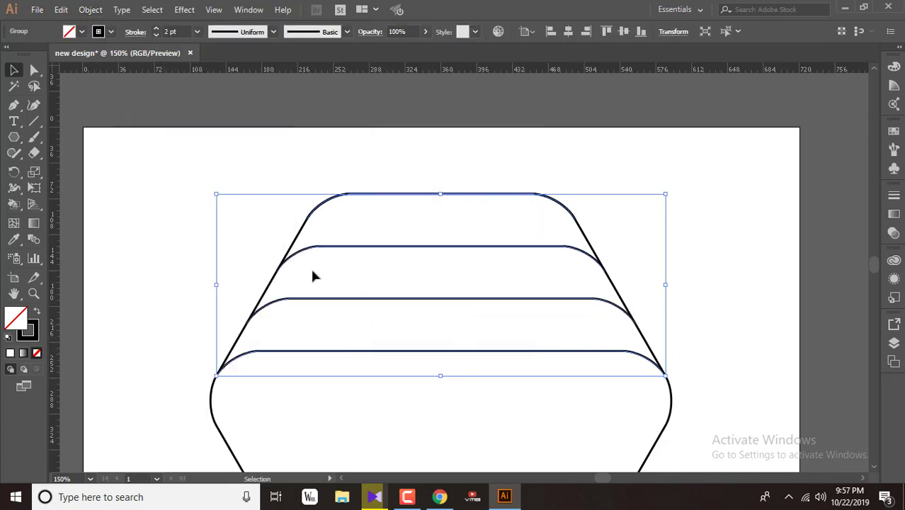
right_click(341, 249)
click(379, 343)
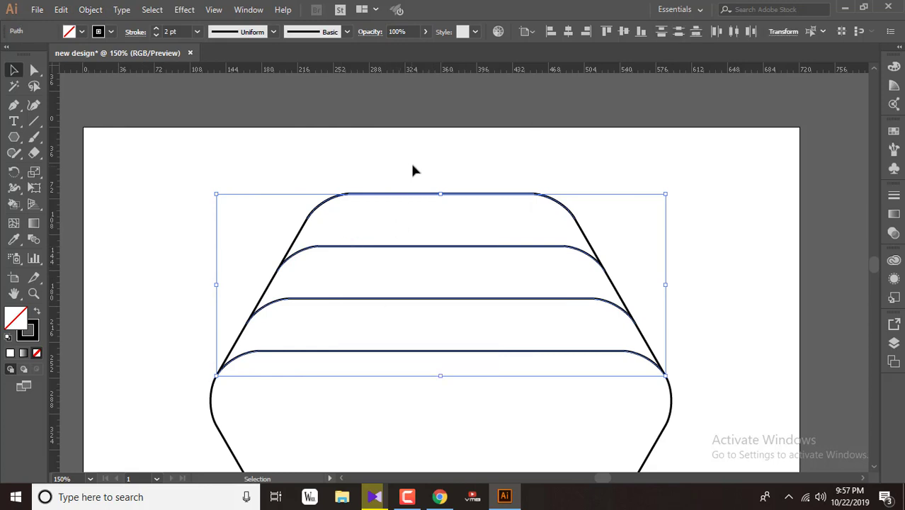
Select the rounded hexagon and turn on Show Center in its object attributes
scroll(552, 252, down, 2)
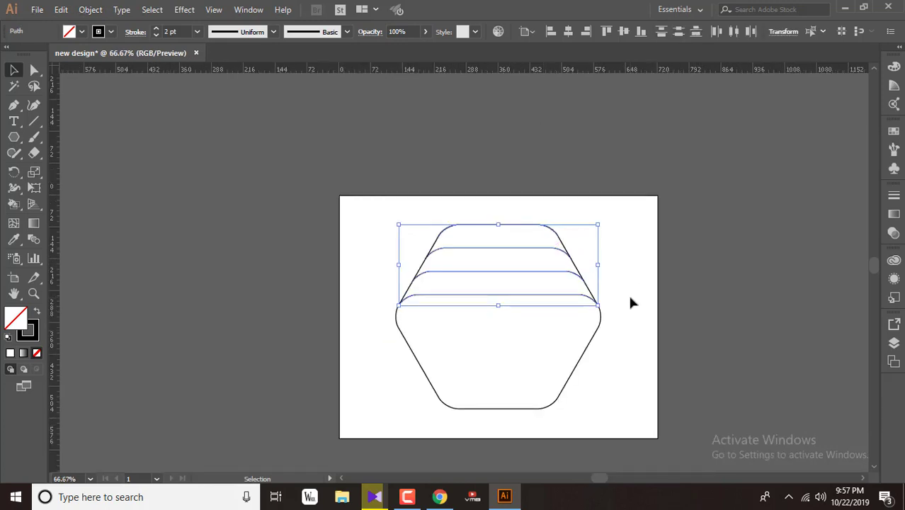
shift+click(407, 351)
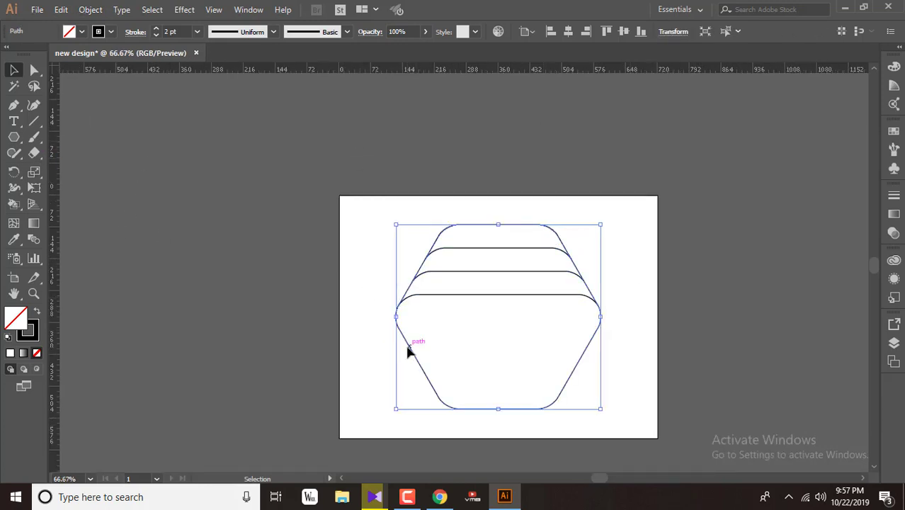
click(244, 9)
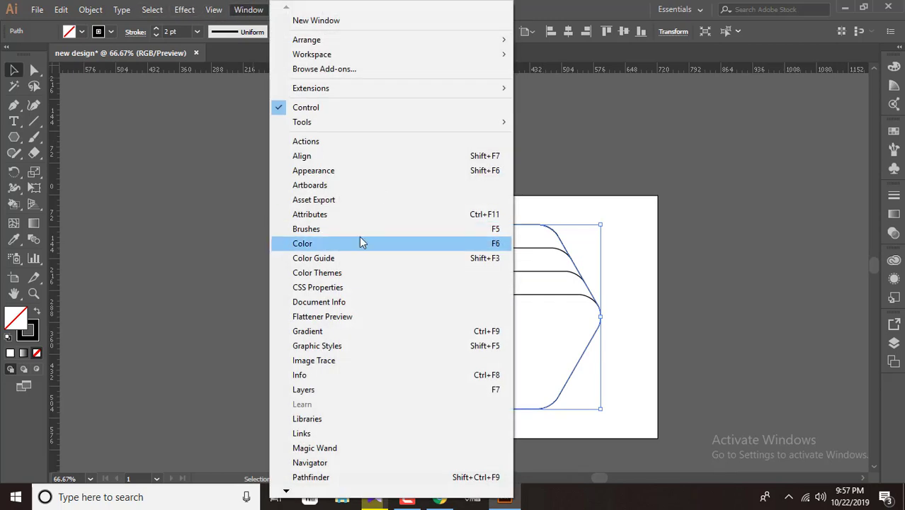
click(320, 187)
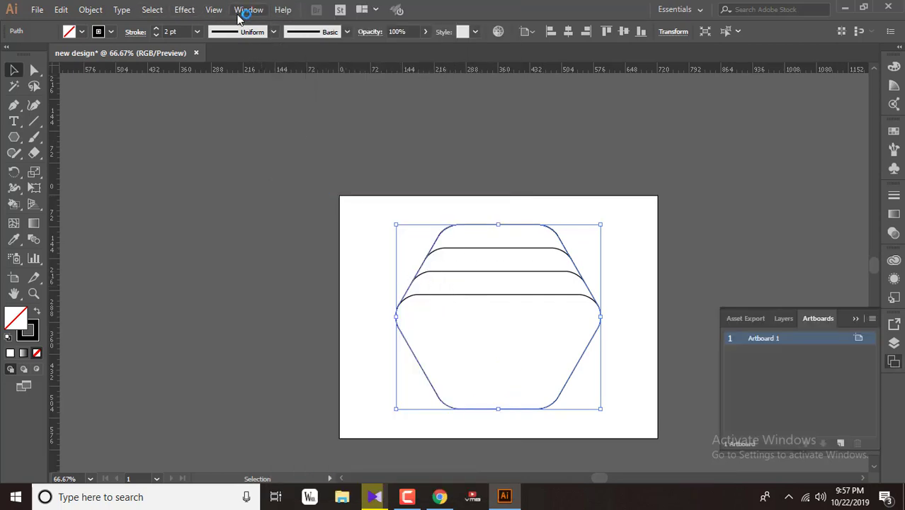
click(239, 14)
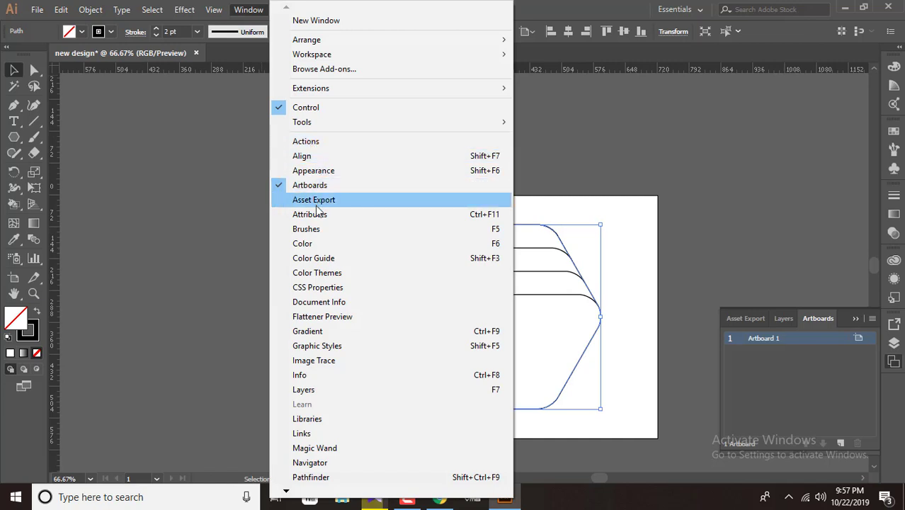
click(319, 214)
click(122, 154)
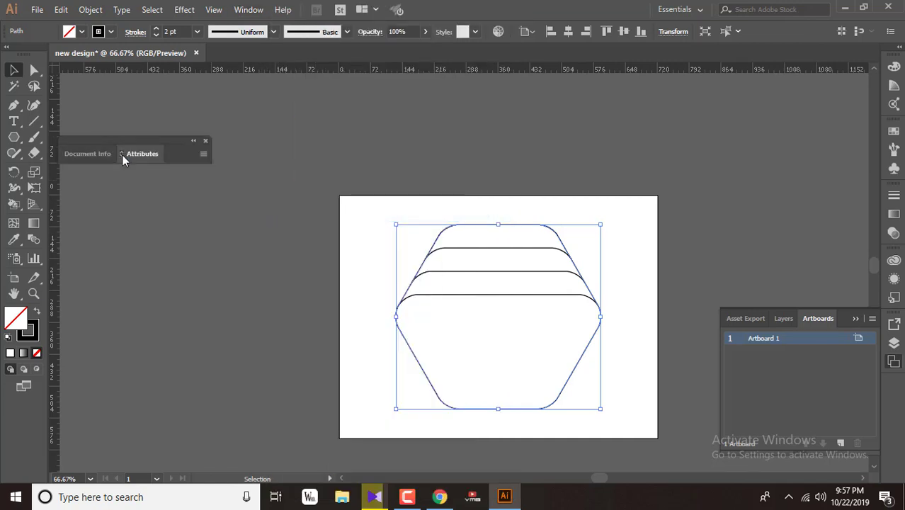
click(122, 154)
click(122, 154)
click(122, 154)
click(121, 155)
click(122, 154)
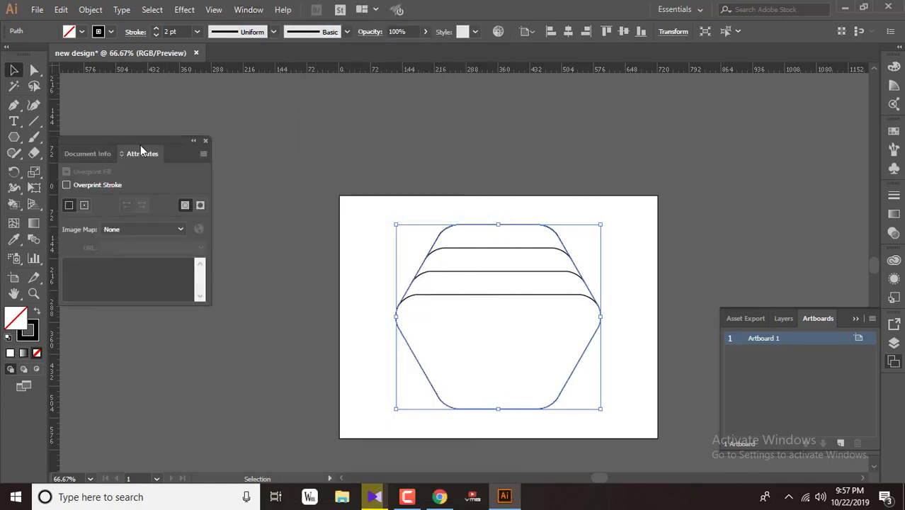
Place a vertical and a horizontal guide crossing at the hexagon's center point, then close the attributes and fit the artboard in view
scroll(515, 319, up, 4)
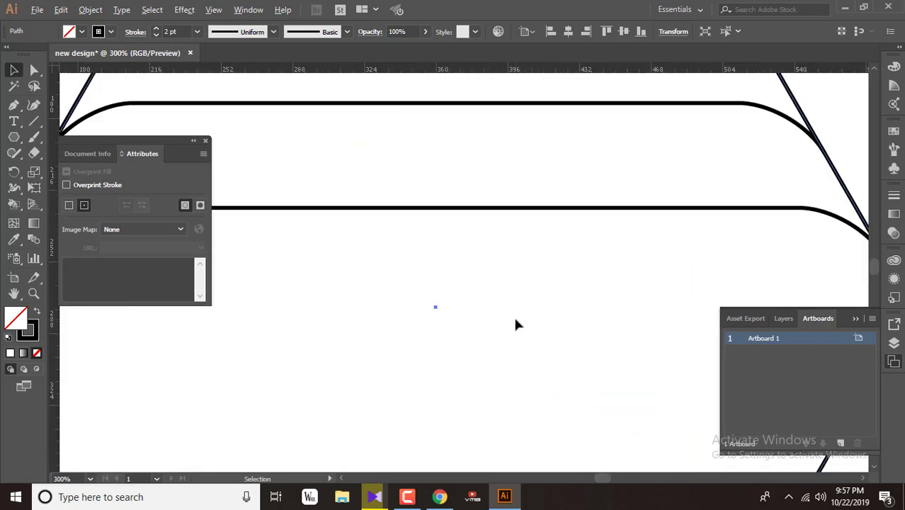
drag(53, 147, 436, 241)
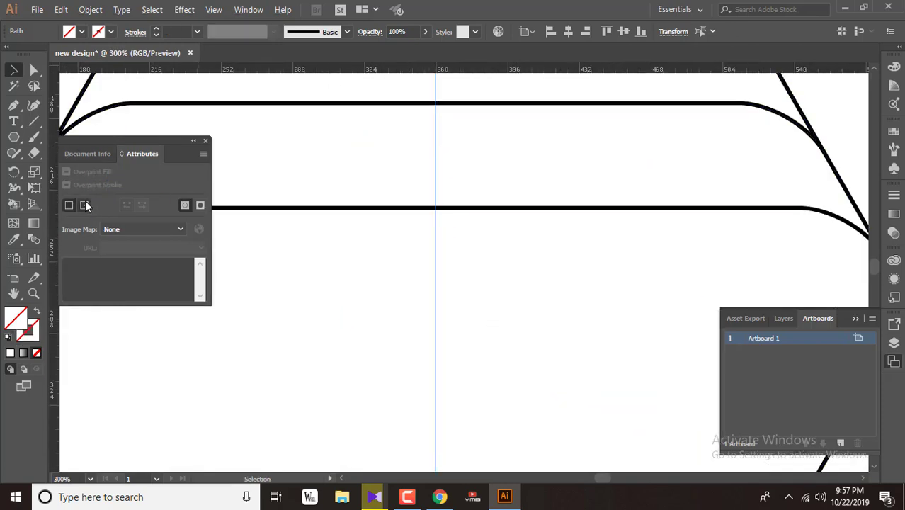
drag(410, 70, 452, 313)
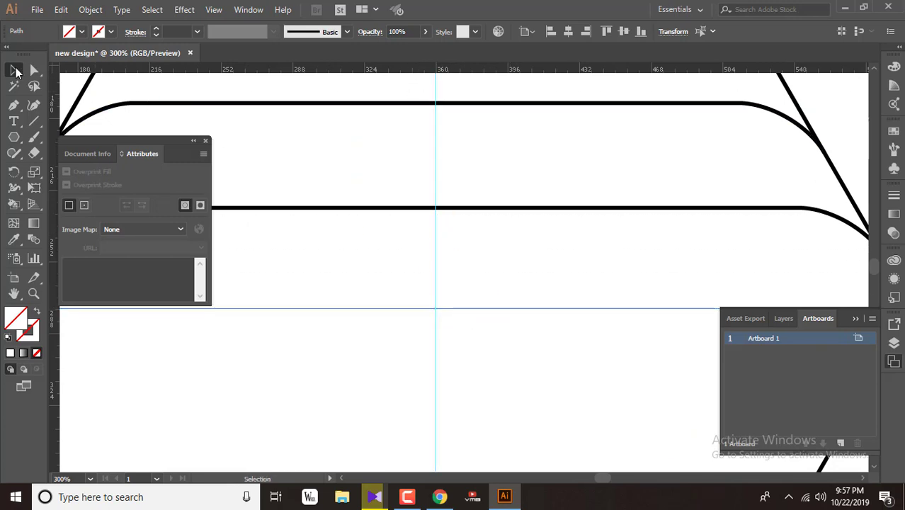
click(205, 142)
key(ctrl+0)
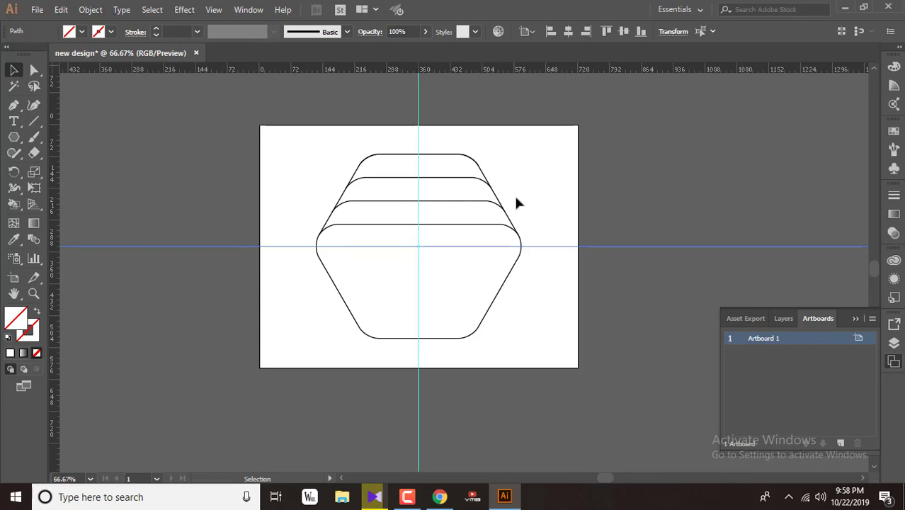
Lock the guides and try to move the vertical one as a test
click(216, 10)
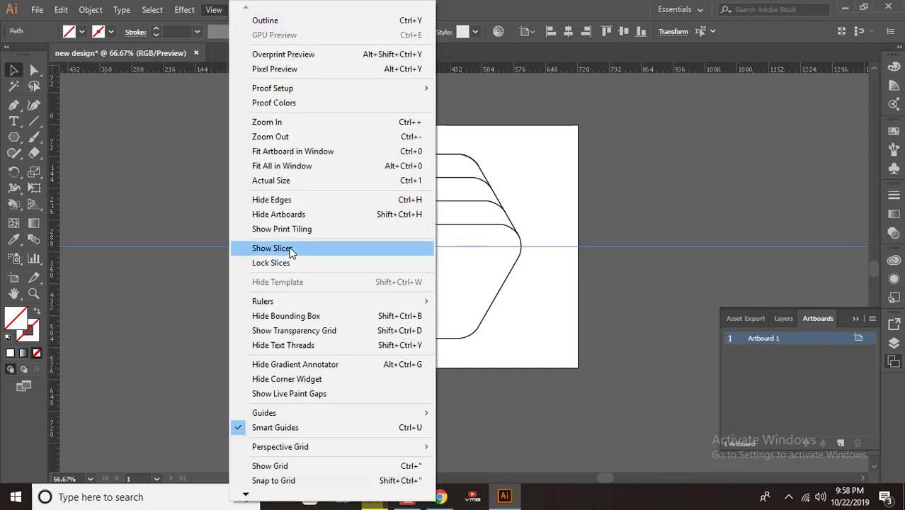
mouse_move(292, 412)
click(503, 430)
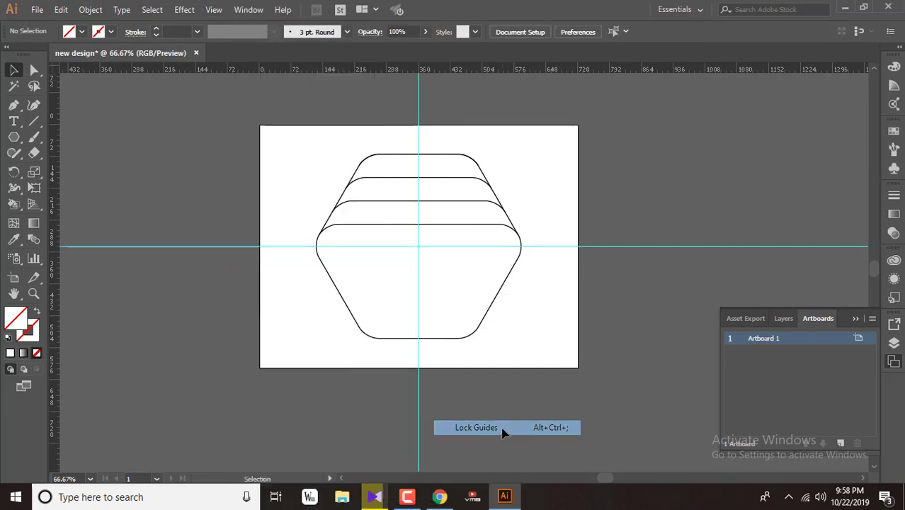
scroll(422, 260, up, 1)
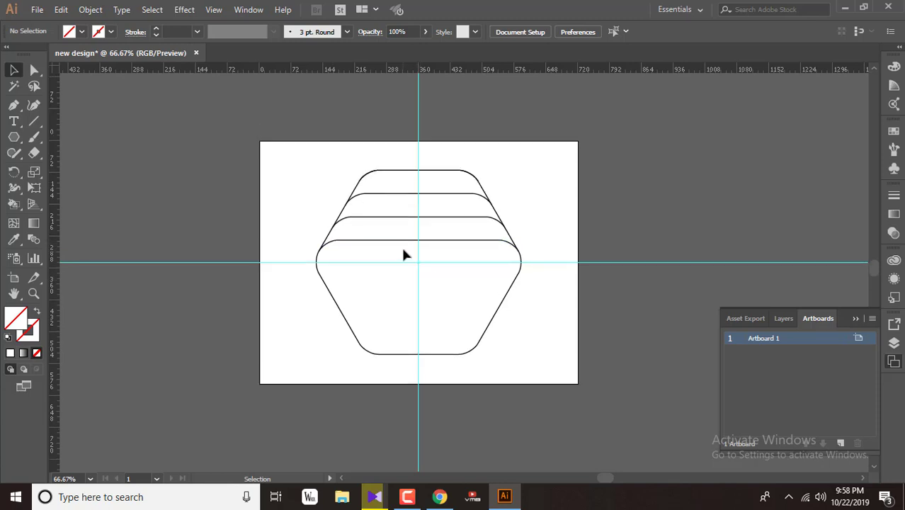
drag(417, 189, 444, 210)
click(237, 232)
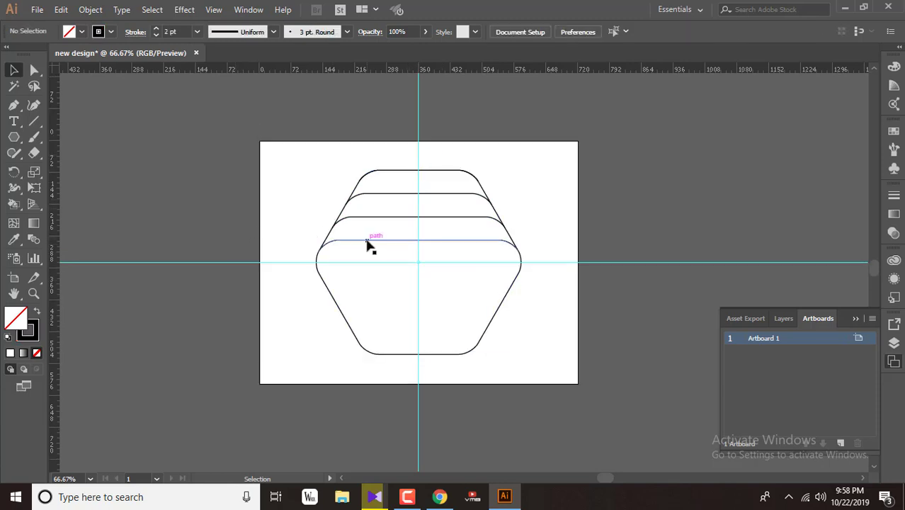
Select the four horizontal edge paths and make a copy of them rotated 120° about the intersection of the guides
click(369, 241)
shift+click(401, 217)
shift+click(409, 194)
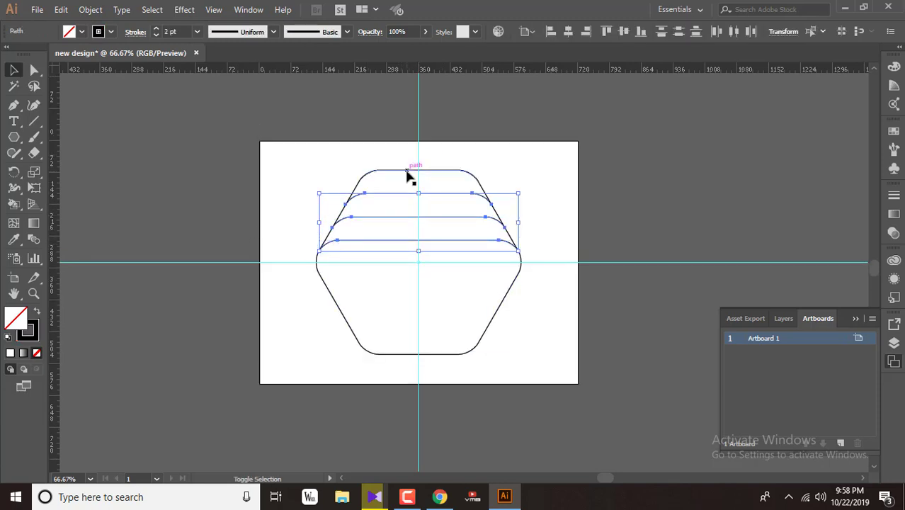
shift+click(408, 171)
click(15, 173)
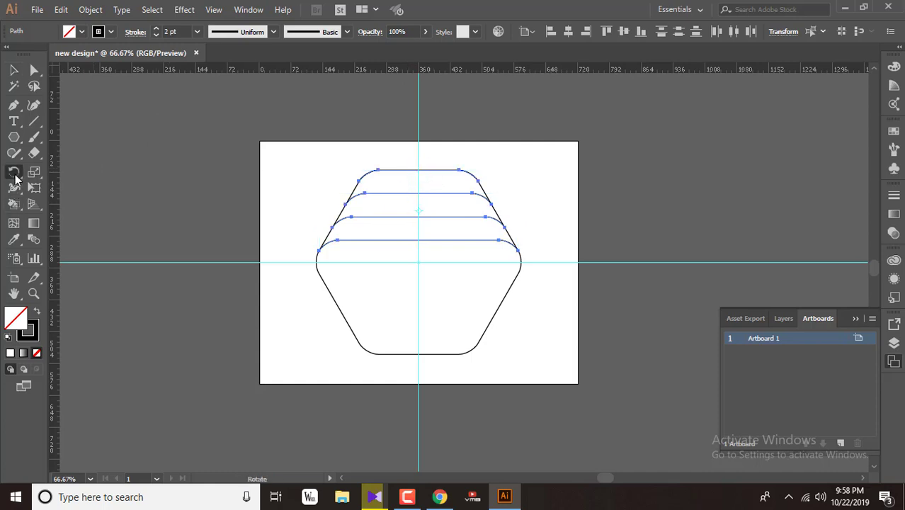
scroll(438, 271, up, 1)
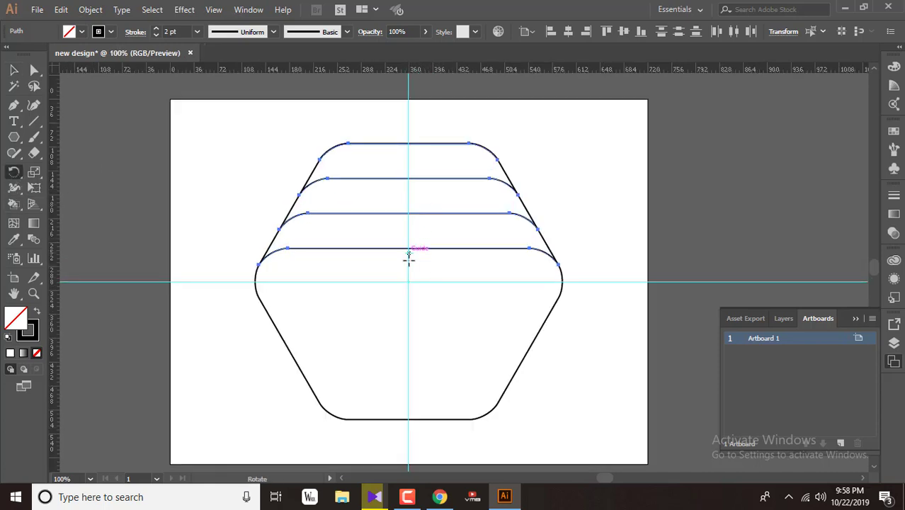
scroll(436, 305, up, 4)
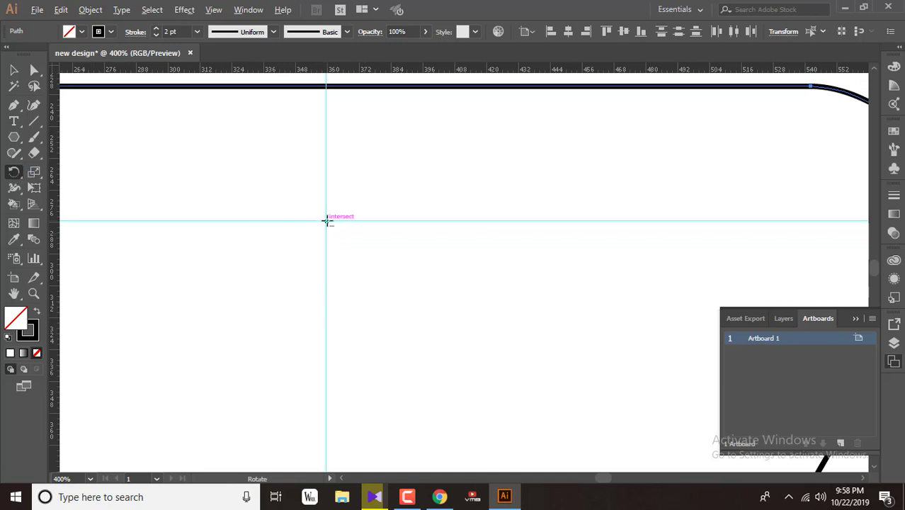
alt+click(327, 220)
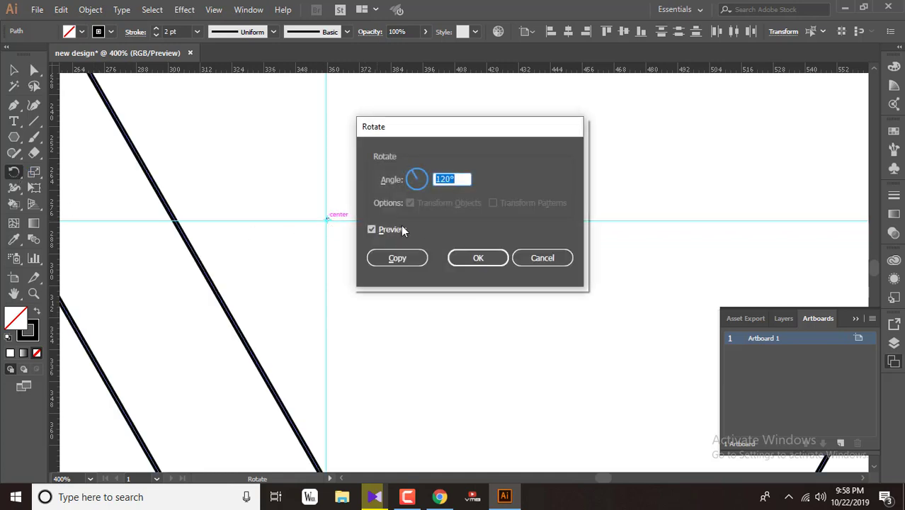
click(525, 258)
scroll(323, 241, down, 4)
alt+click(326, 235)
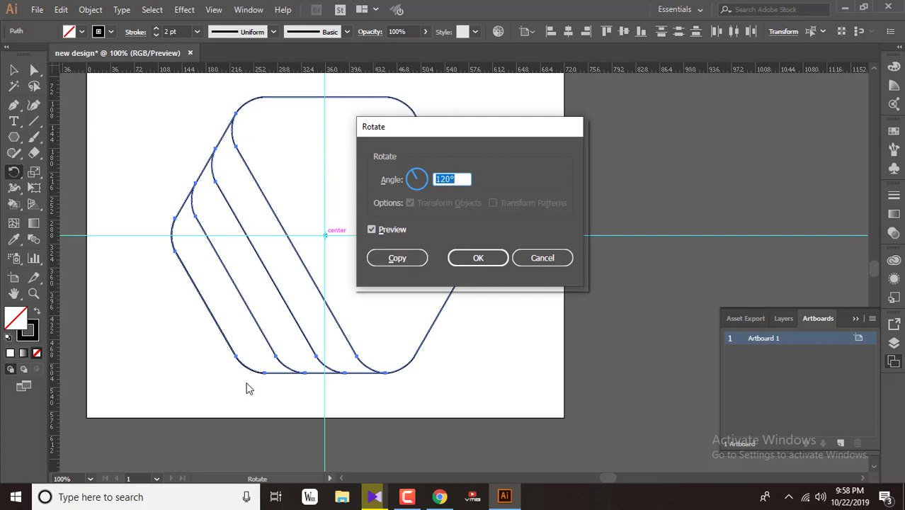
click(390, 258)
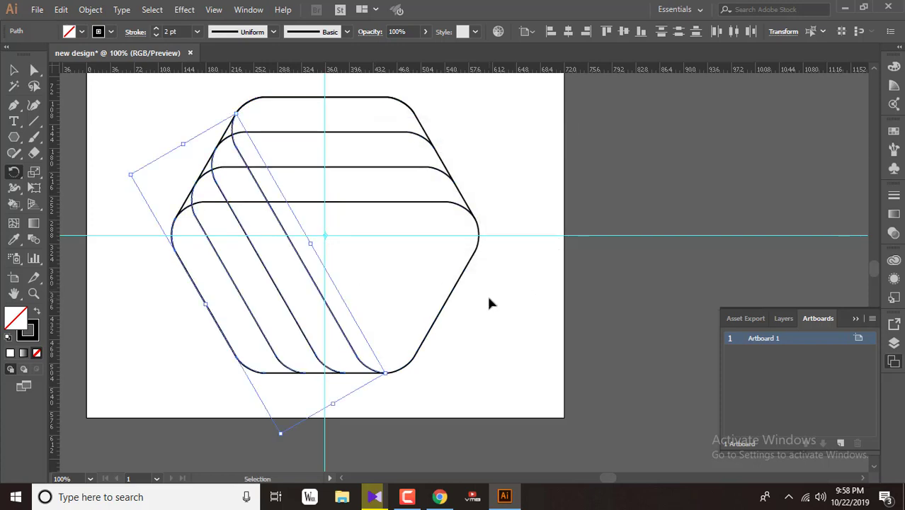
Repeat the 120° rotated copy for the third set of edge paths and deselect everything
key(ctrl+d)
click(14, 69)
click(481, 323)
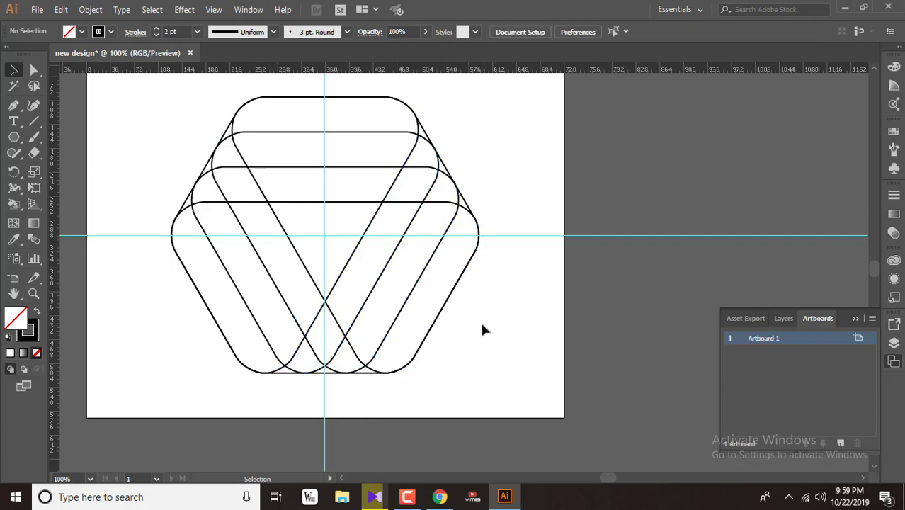
Try to fill the small gap at the hexagon's right corner with teal using the Live Paint Bucket
key(ctrl+minus)
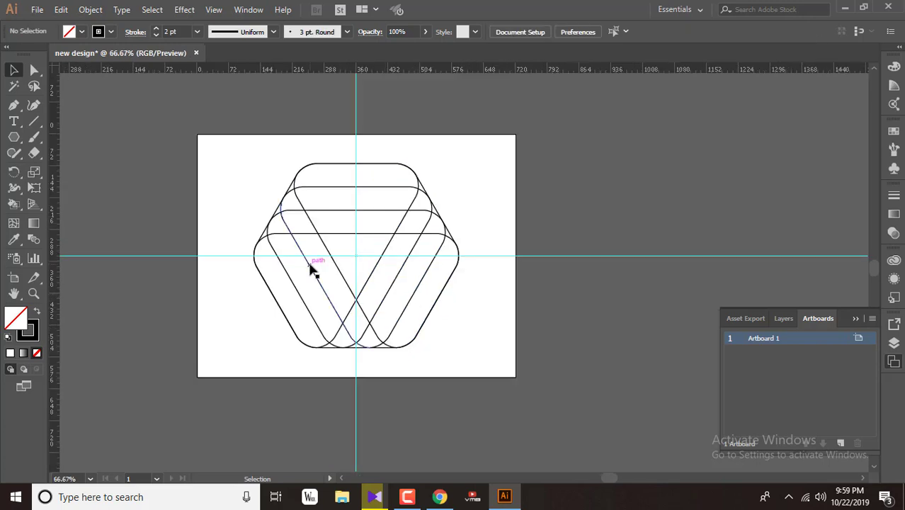
mouse_move(18, 205)
mouse_down()
mouse_move(72, 208)
mouse_move(99, 220)
mouse_up()
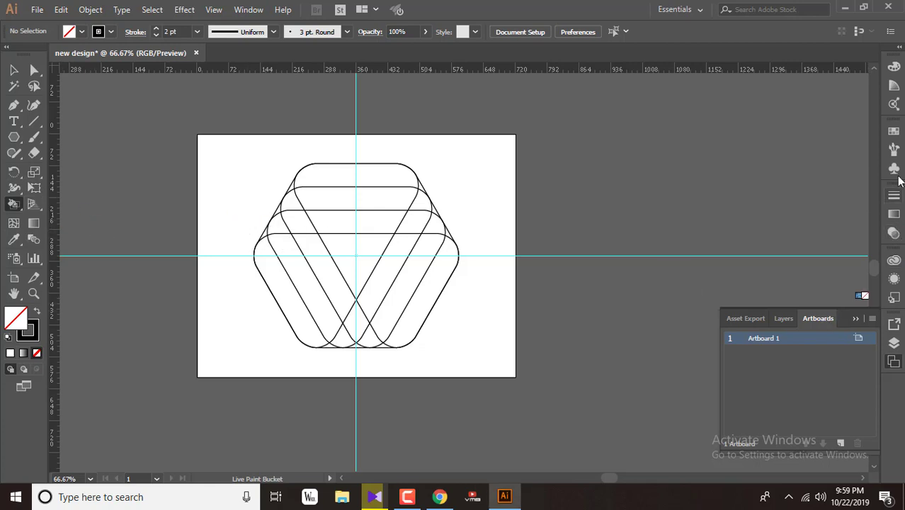
click(893, 133)
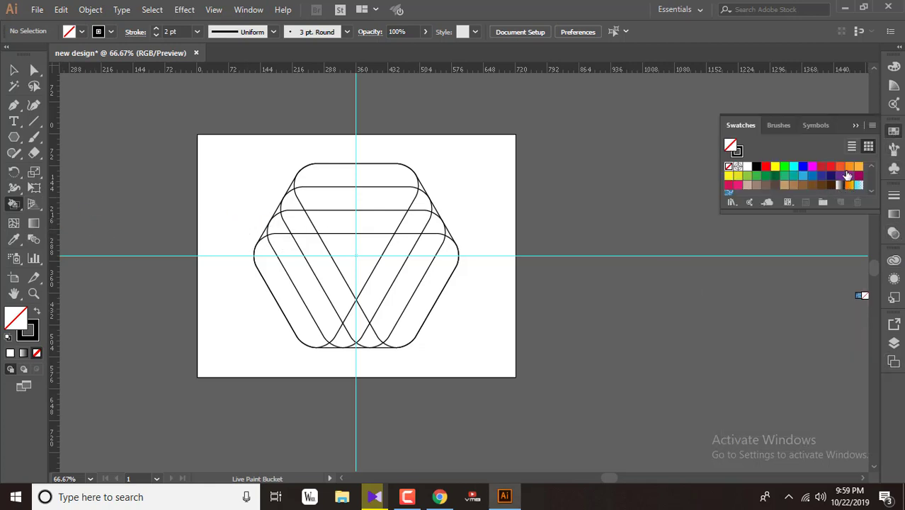
click(840, 167)
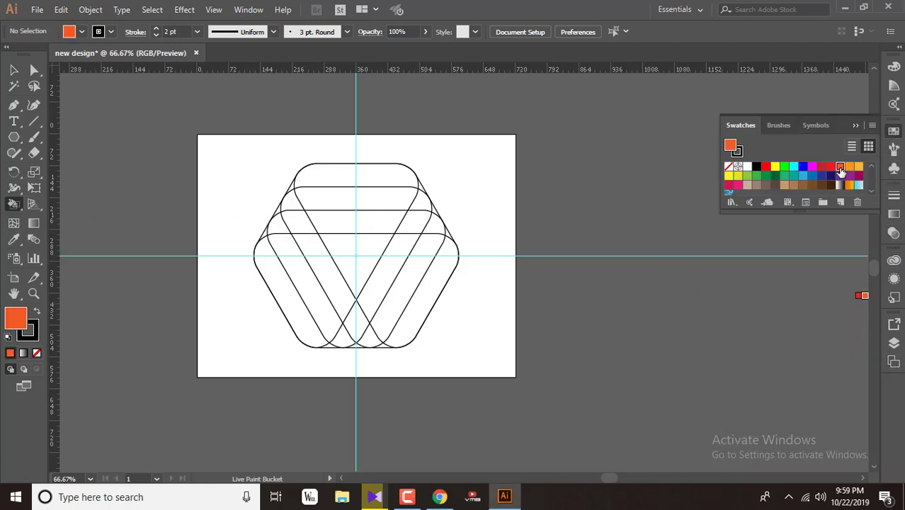
click(855, 168)
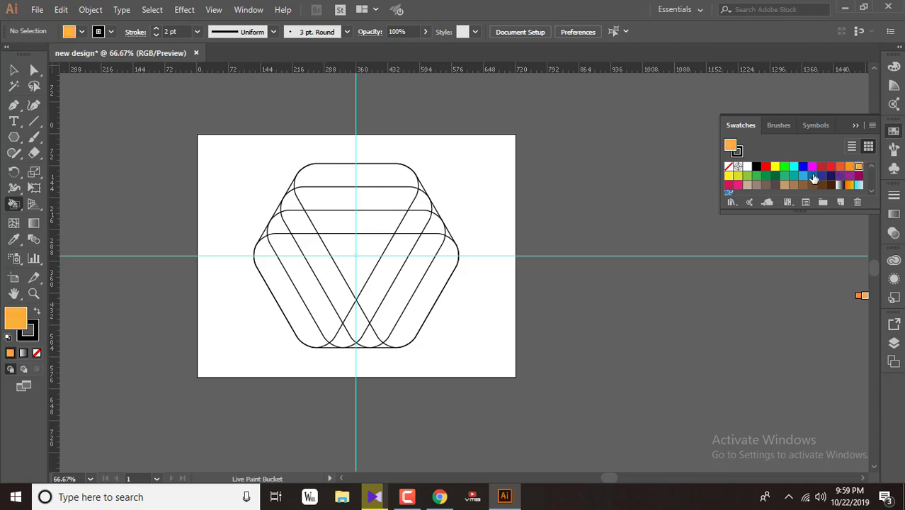
click(793, 176)
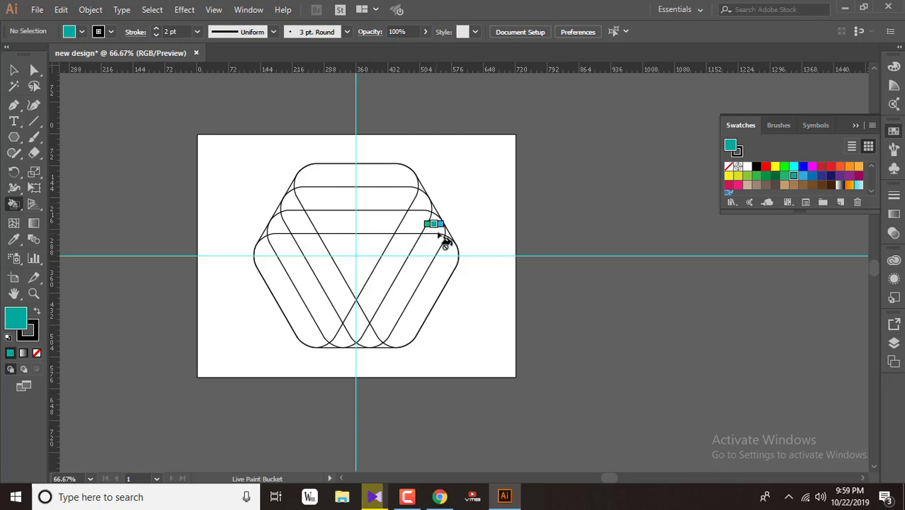
scroll(447, 233, up, 3)
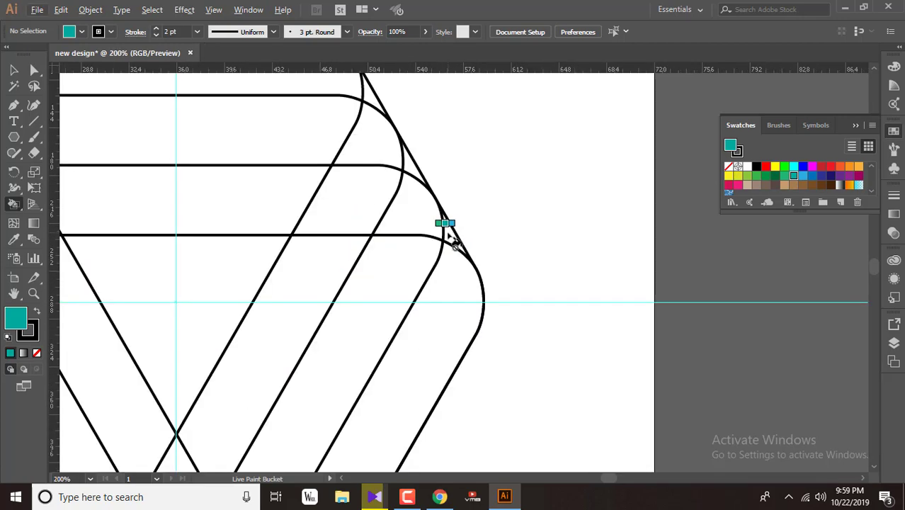
click(447, 233)
click(598, 348)
click(13, 74)
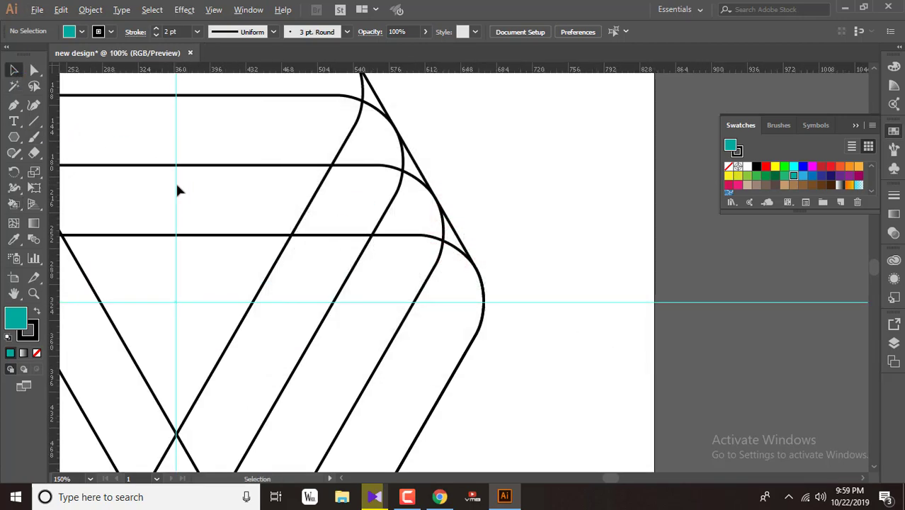
Select all the line paths and make them a Live Paint group, filling the small face at the right corner with blue
scroll(175, 182, down, 5)
drag(121, 159, 252, 267)
drag(257, 189, 447, 225)
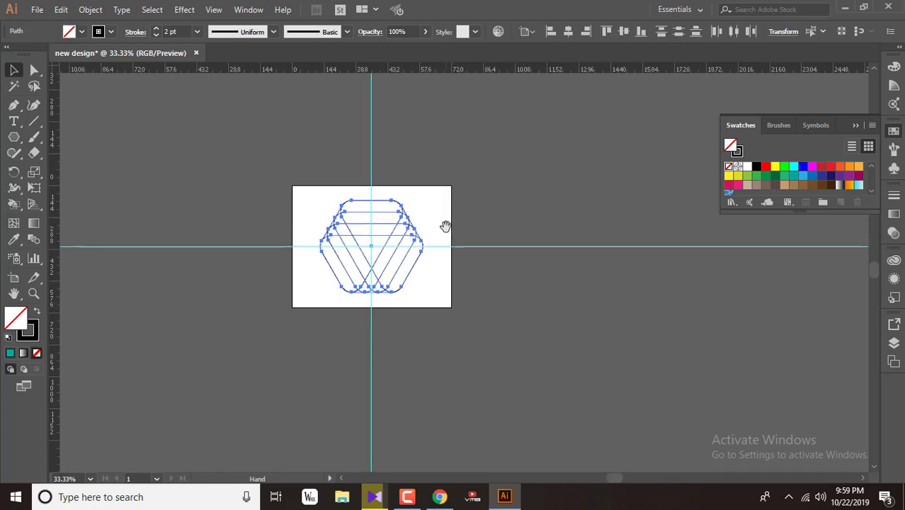
scroll(404, 239, up, 3)
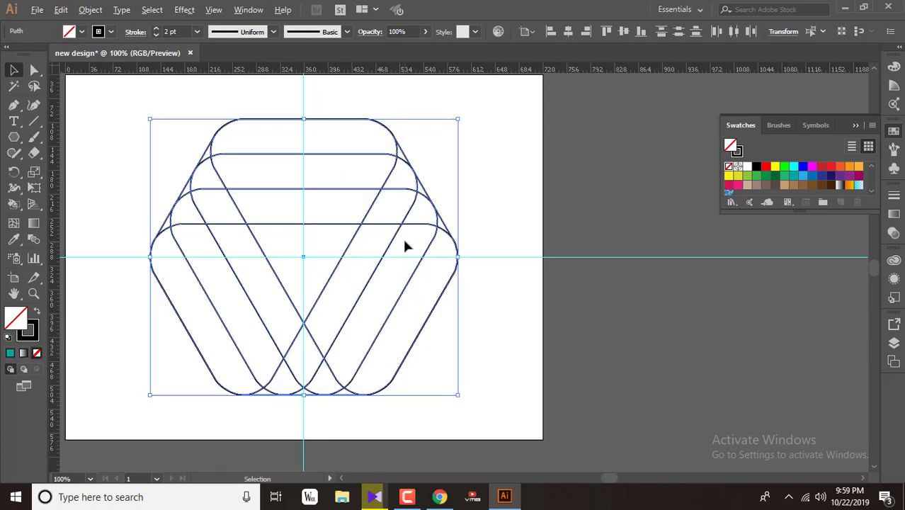
click(807, 176)
key(ctrl+z)
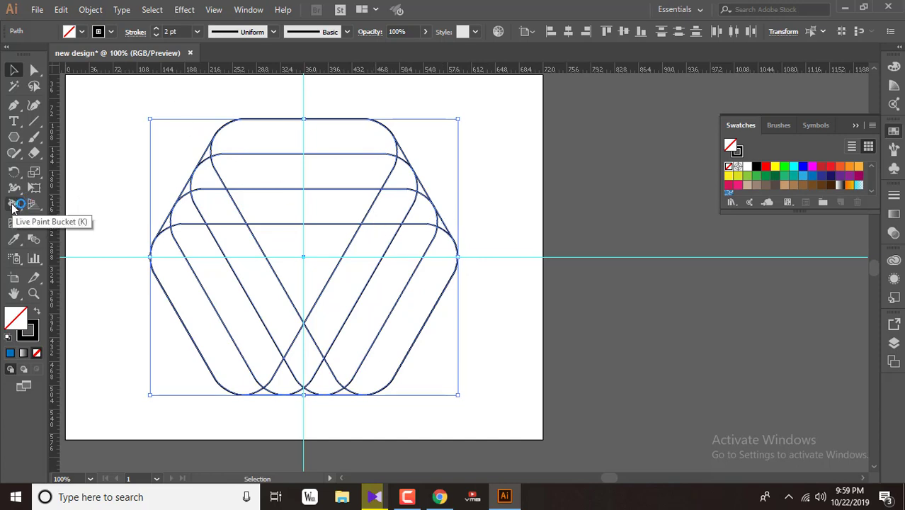
drag(16, 208, 61, 221)
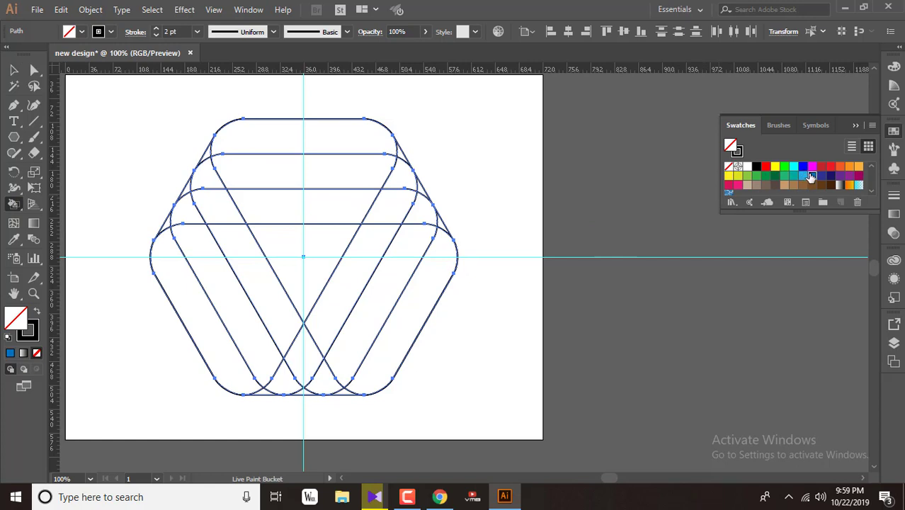
click(811, 175)
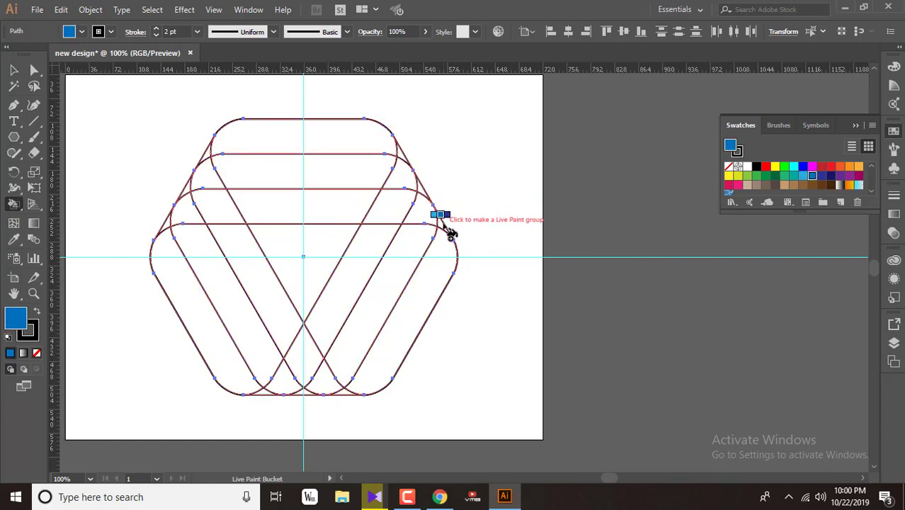
click(439, 225)
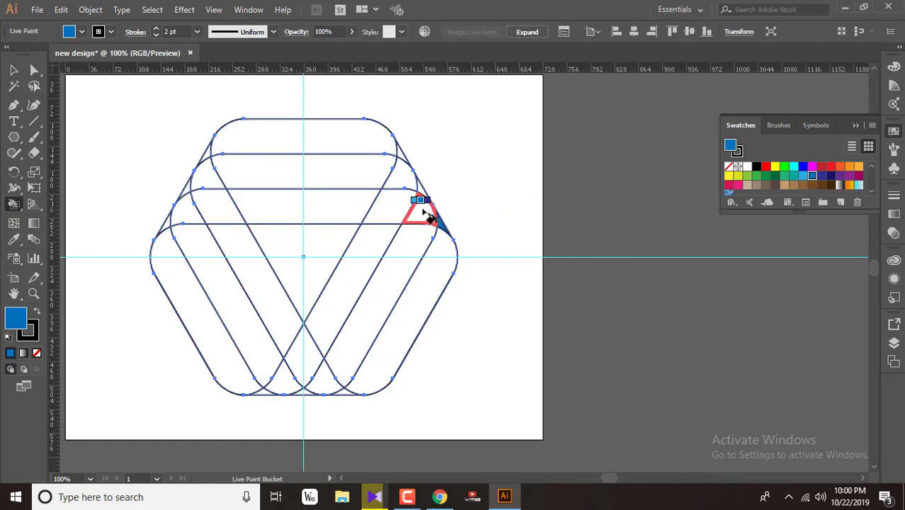
Fill the remaining faces of the lower horizontal band with blue, from its right end to its left end
click(424, 211)
click(393, 209)
click(335, 208)
click(221, 212)
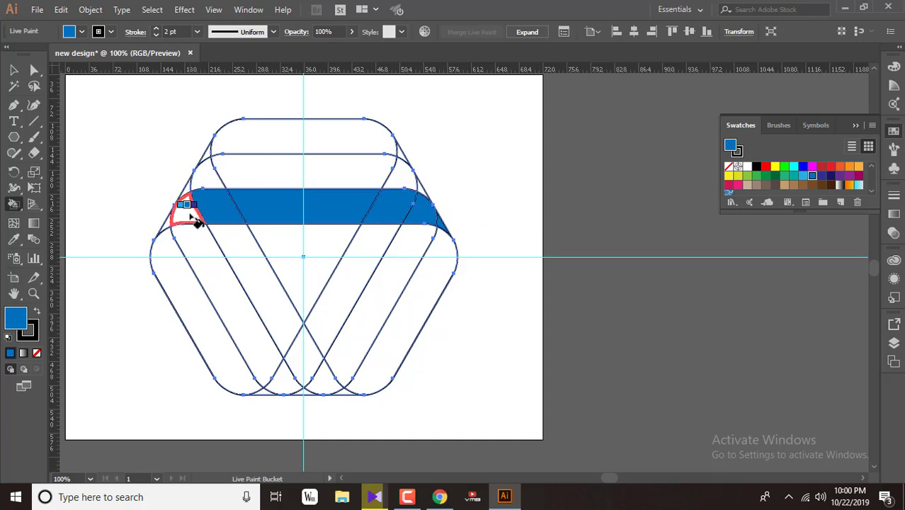
click(197, 221)
Fill the outer left band and the inner diagonal band rising from the bottom to the upper right with blue
click(181, 278)
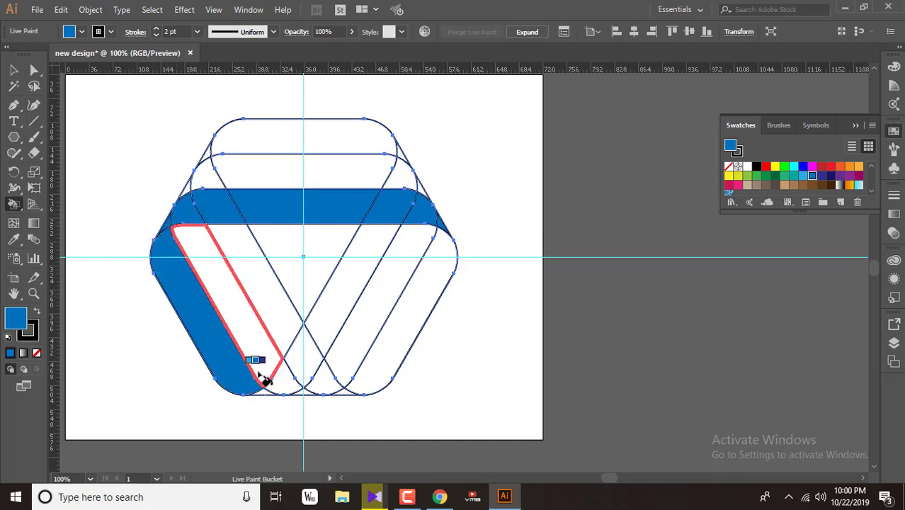
click(262, 391)
click(284, 381)
click(306, 353)
click(346, 283)
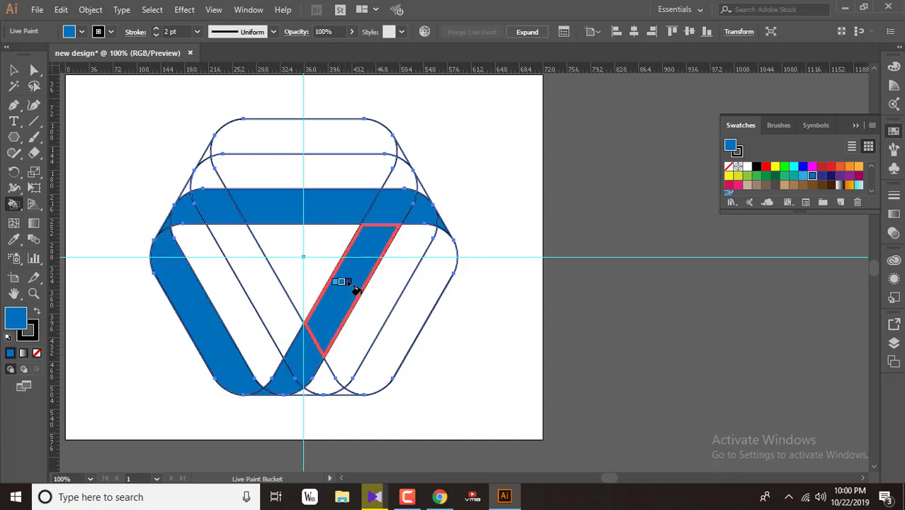
click(398, 177)
Fill the top band, the inner left diagonal and the outer right band with blue, then deselect the artwork
click(401, 154)
click(359, 130)
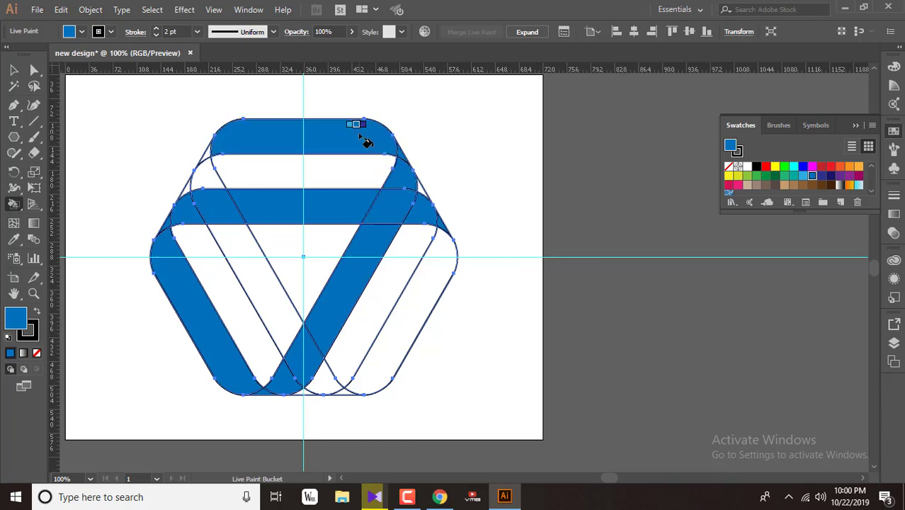
click(207, 160)
click(254, 263)
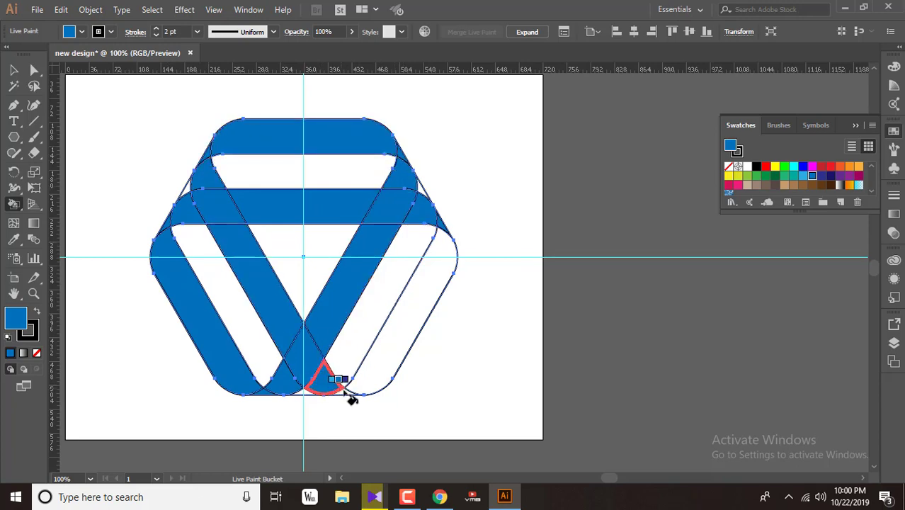
click(350, 397)
click(390, 363)
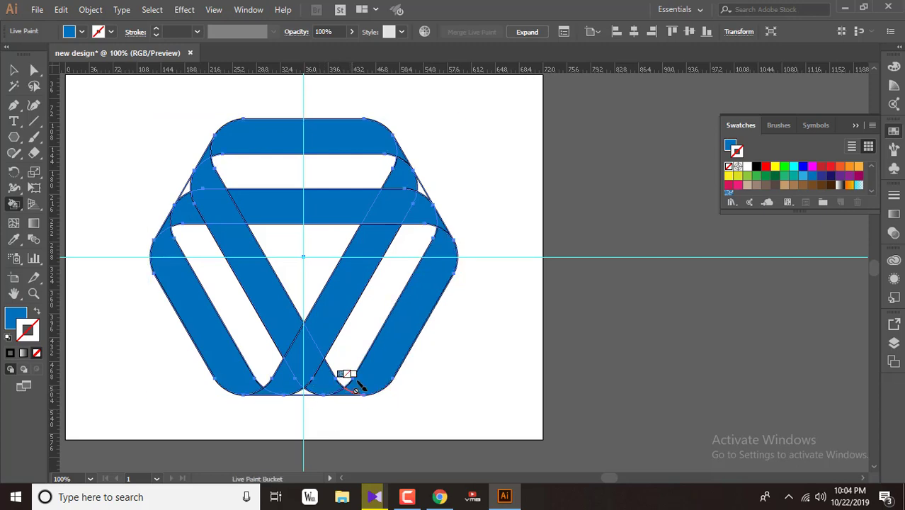
click(13, 70)
click(433, 425)
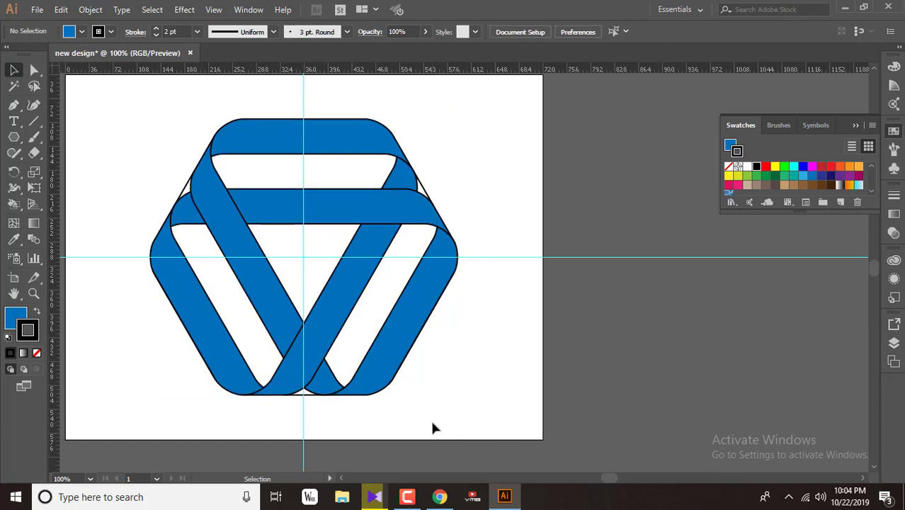
Remove the strokes from the short outline segments at the hexagon's upper left, upper right and bottom center, then deselect the Live Paint group
click(259, 293)
click(15, 204)
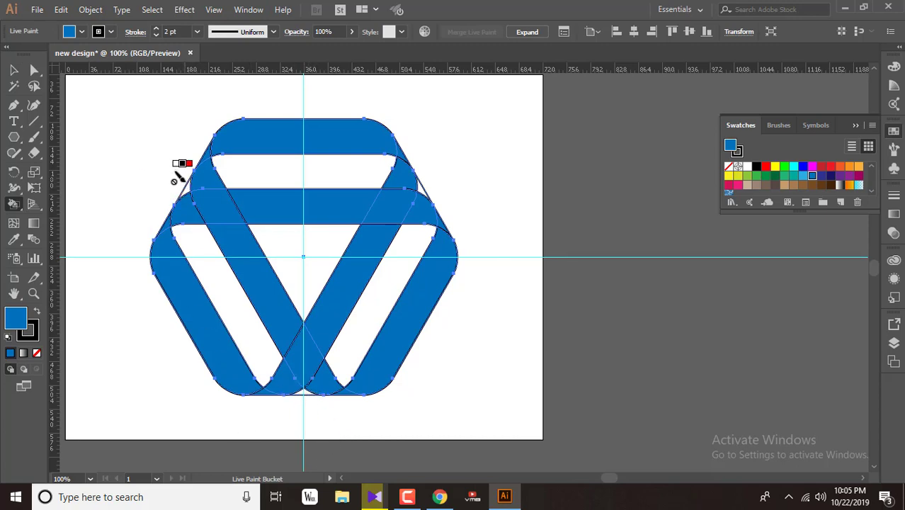
click(738, 152)
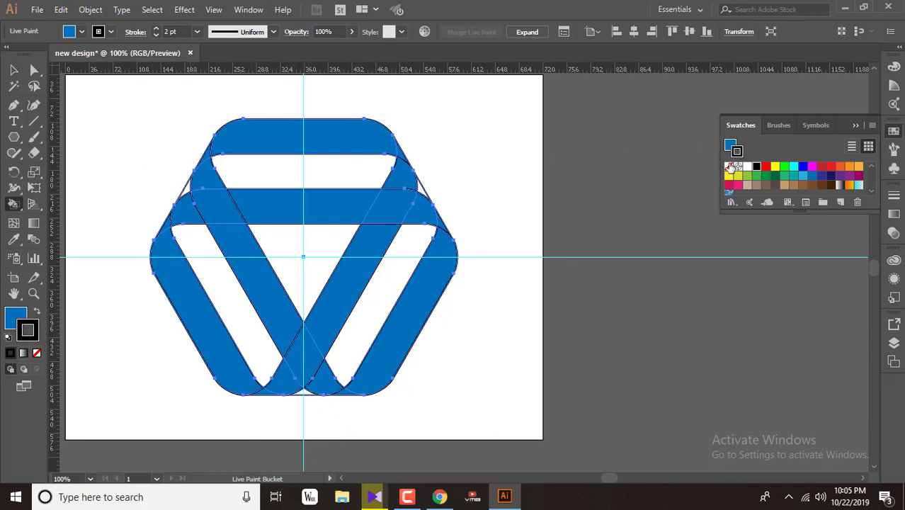
click(728, 167)
shift+click(186, 185)
shift+click(423, 186)
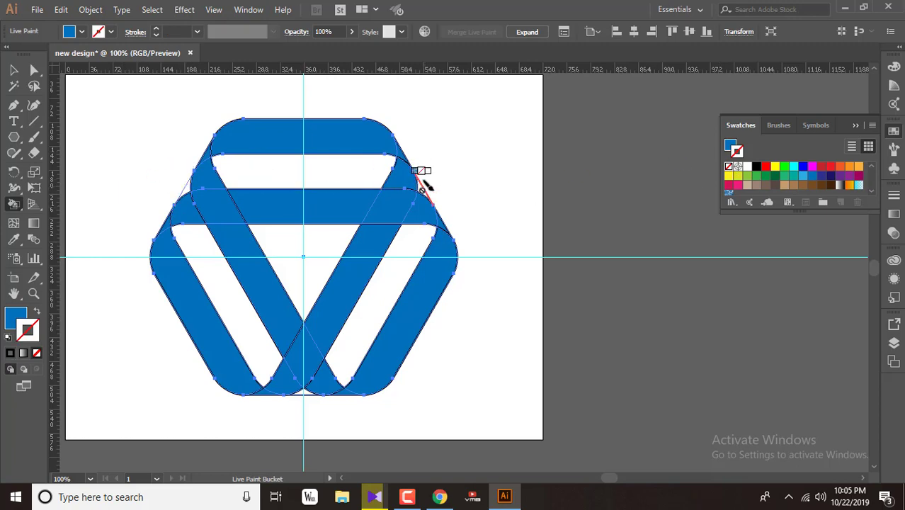
shift+click(302, 394)
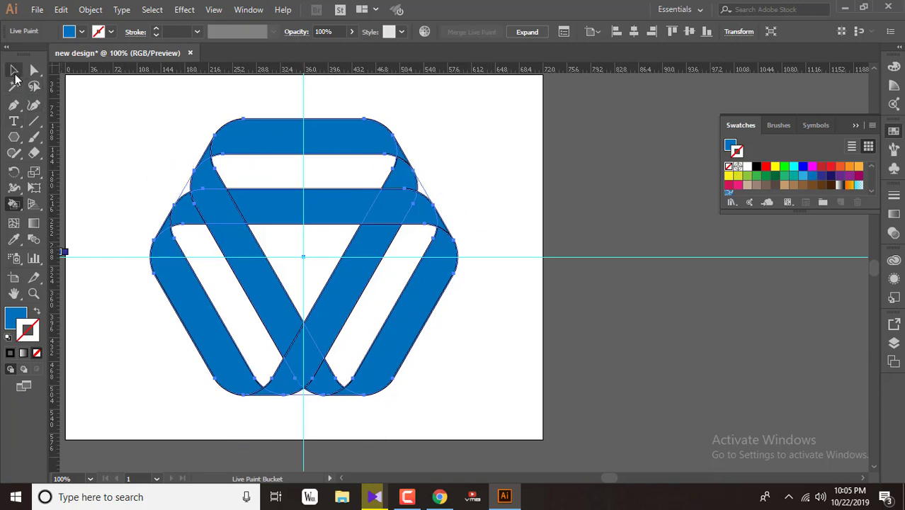
click(14, 70)
click(518, 289)
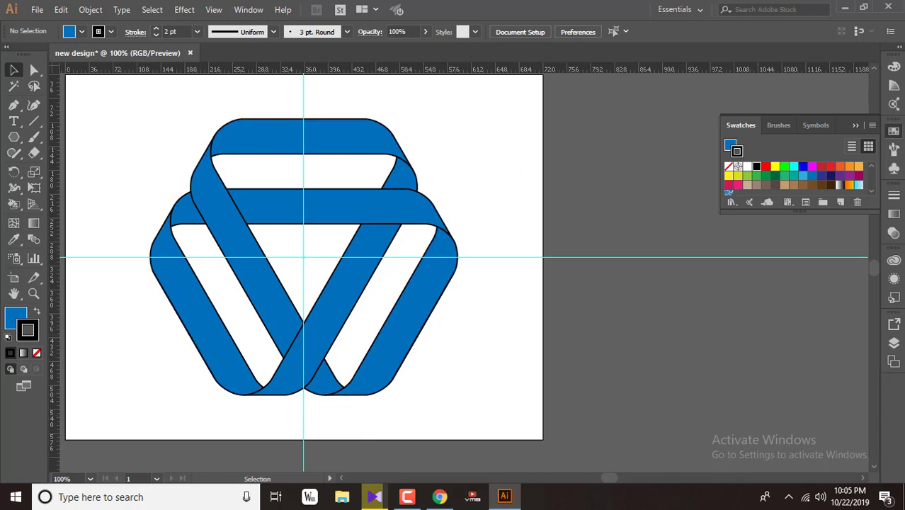
Duplicate Layer 1 and hide the original layer
click(893, 342)
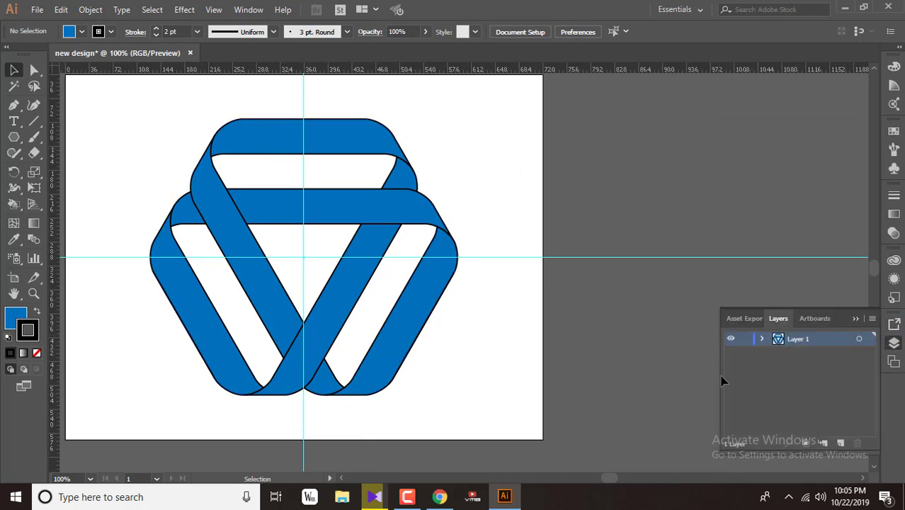
click(856, 318)
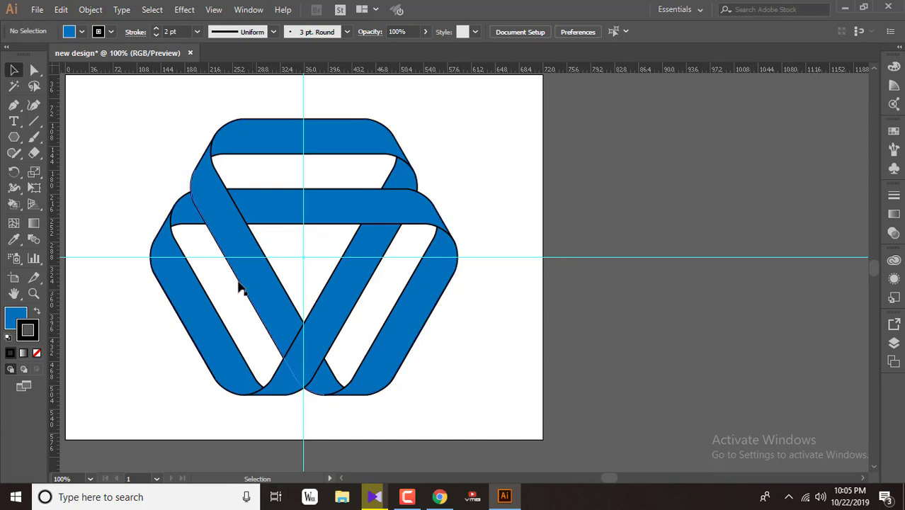
click(893, 343)
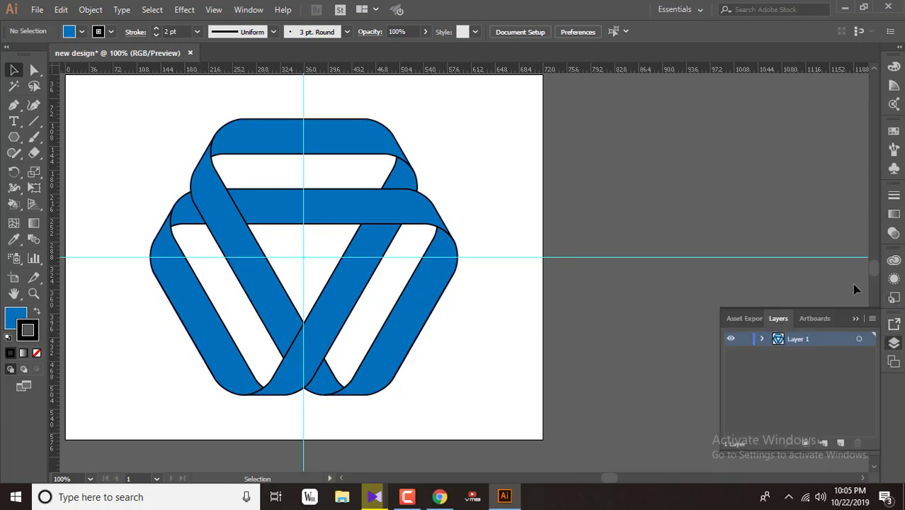
drag(840, 342, 839, 440)
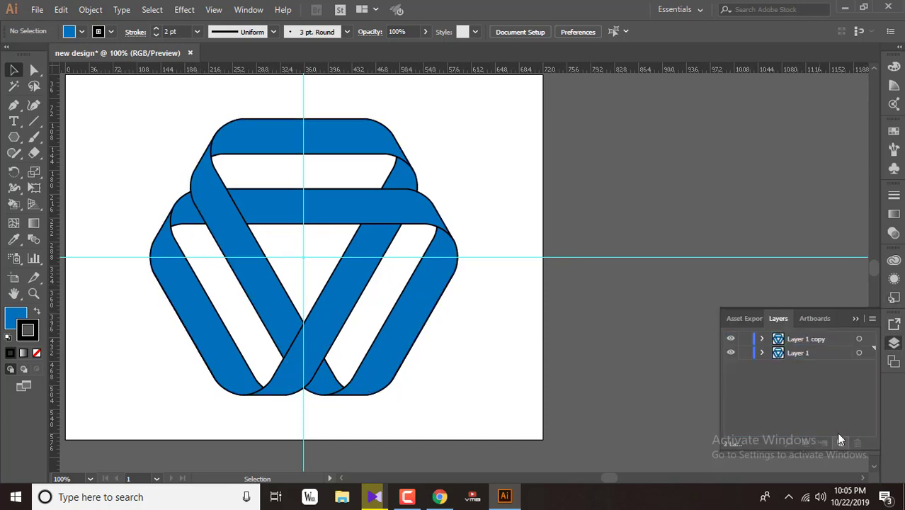
click(731, 353)
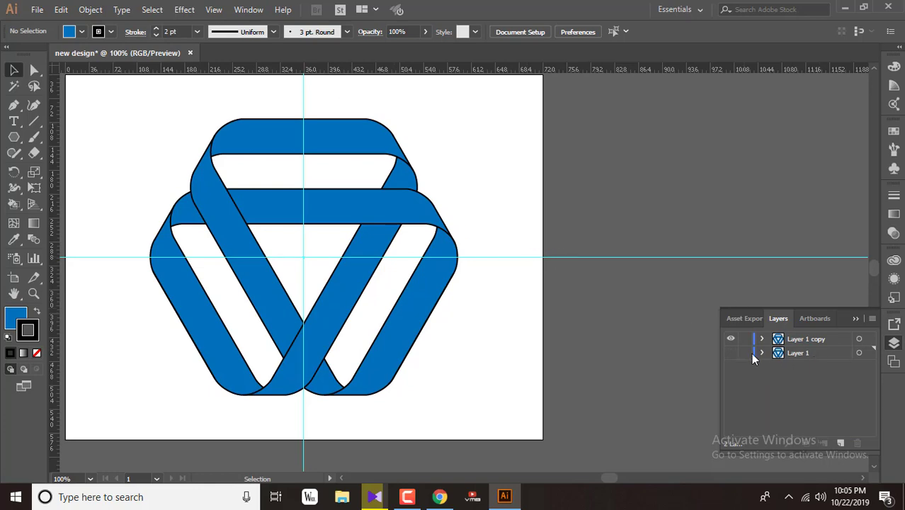
Unlock and delete both guides, then hide the rulers
click(213, 10)
mouse_move(311, 412)
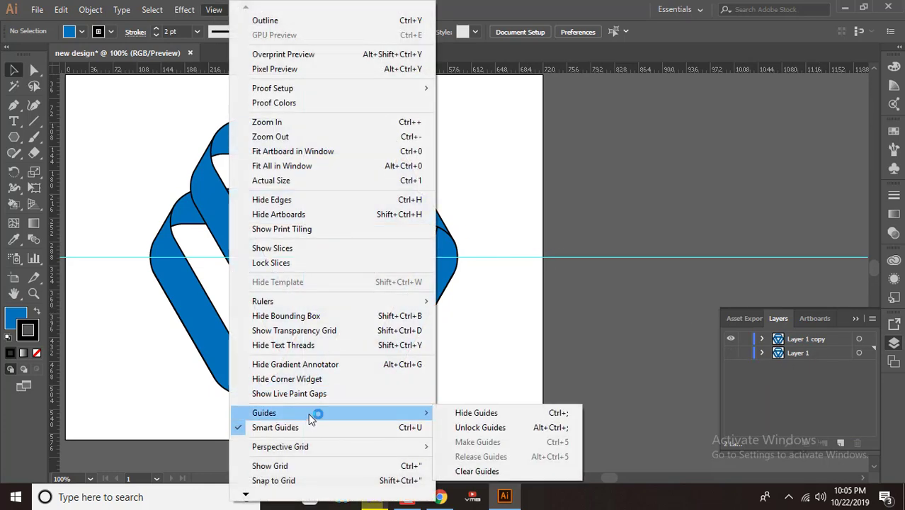
click(510, 427)
drag(286, 87, 350, 100)
key(Delete)
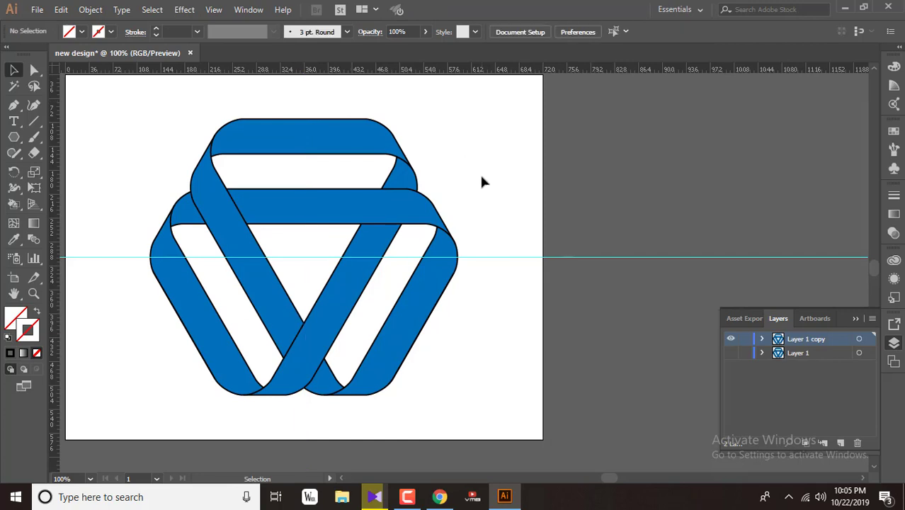
drag(481, 176, 539, 308)
key(Delete)
key(ctrl+r)
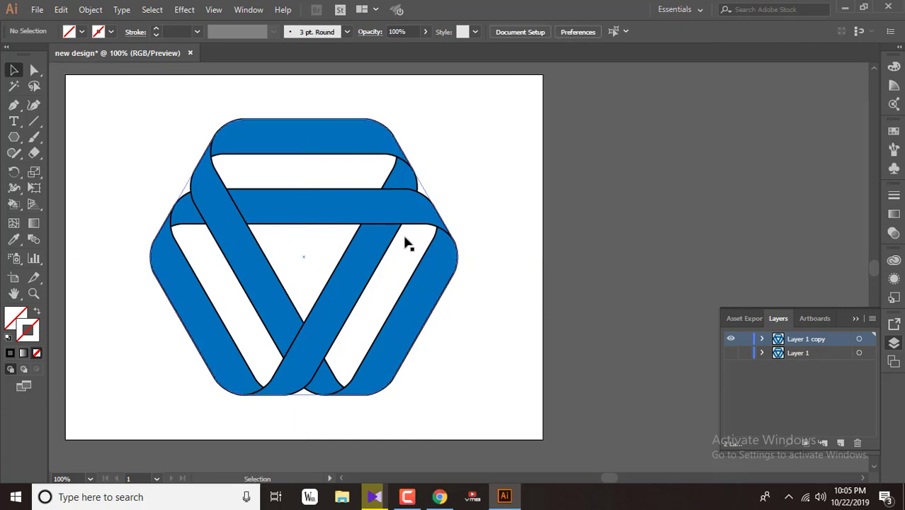
Inspect the blue band design up close in full-screen mode and fit the artboard to the screen
click(23, 386)
click(77, 415)
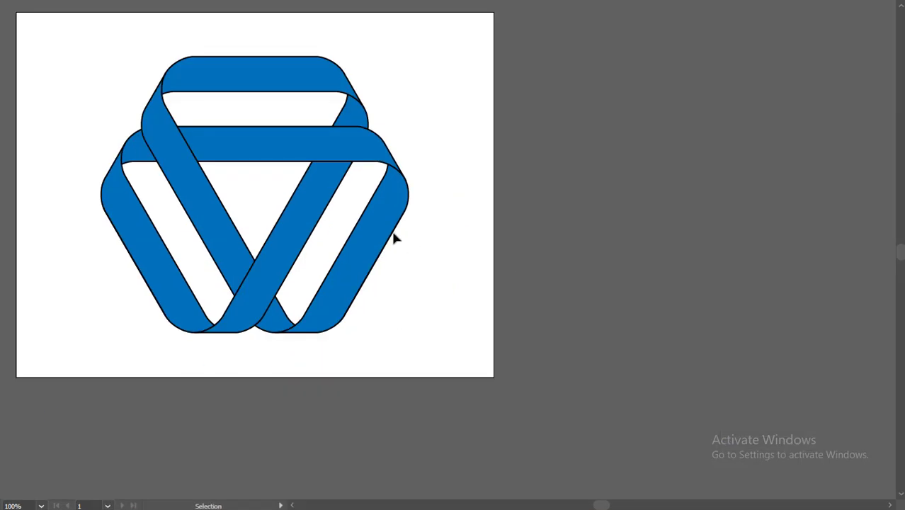
key(space)
drag(324, 183, 486, 248)
scroll(540, 287, up, 2)
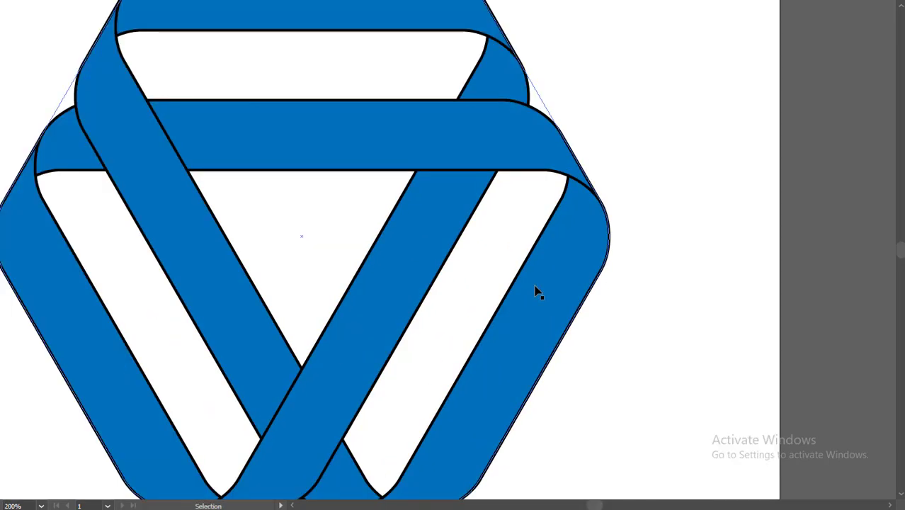
scroll(535, 293, down, 1)
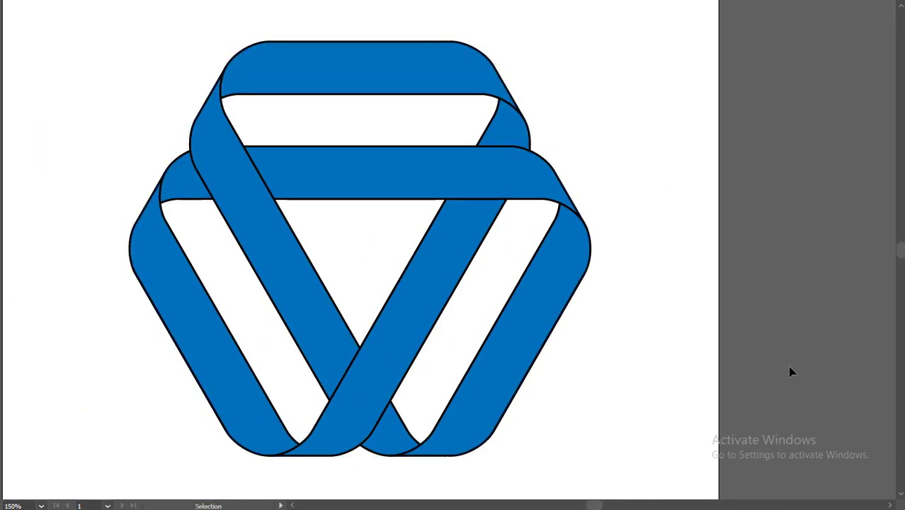
scroll(529, 339, up, 1)
key(space)
drag(406, 265, 523, 290)
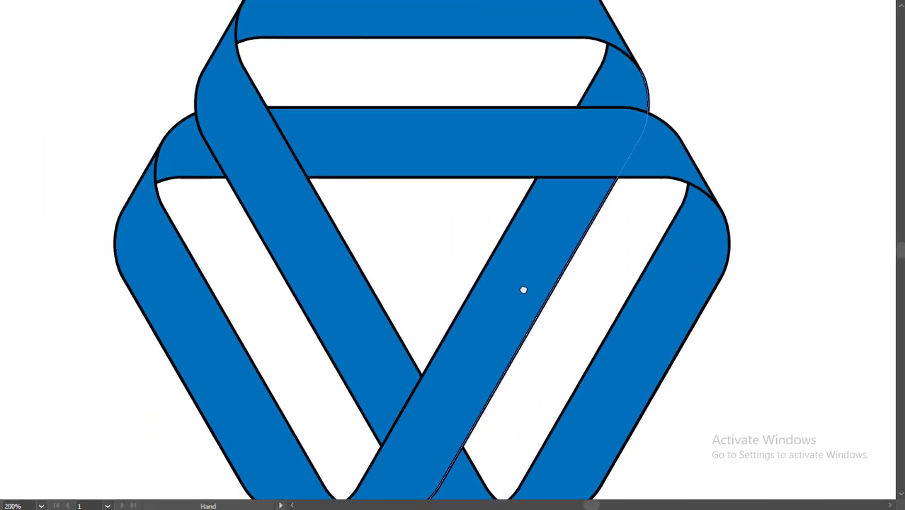
scroll(523, 289, down, 1)
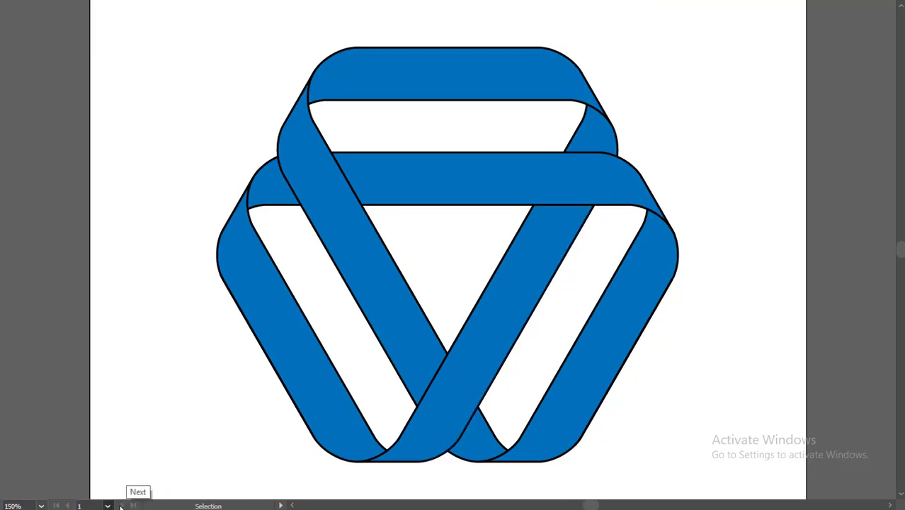
click(42, 505)
click(67, 489)
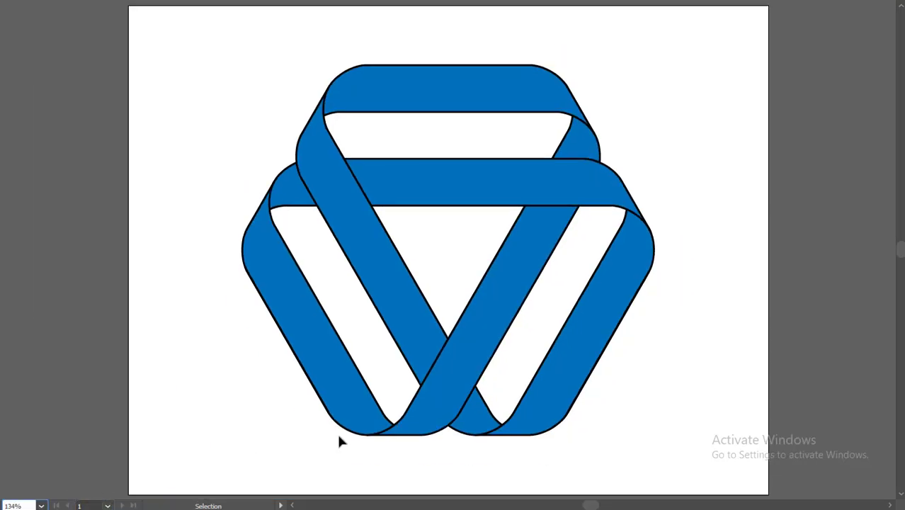